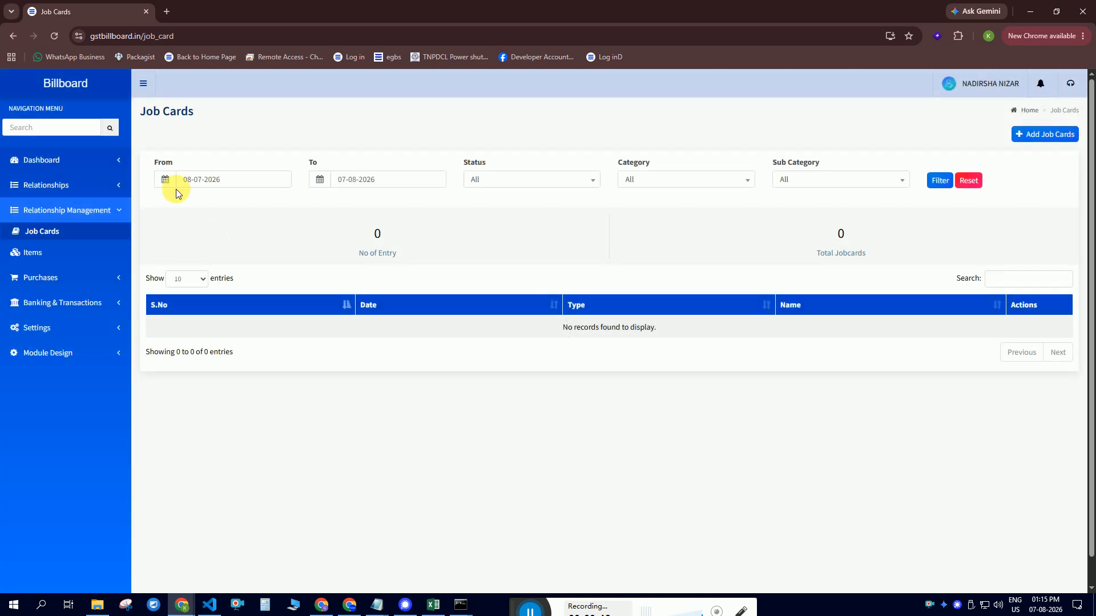
# Step: Look over the date, Status and Category filter options, leaving Status and Category at All
pyautogui.moveTo(155, 158); pyautogui.dragTo(214, 162)
pyautogui.click(594, 260)
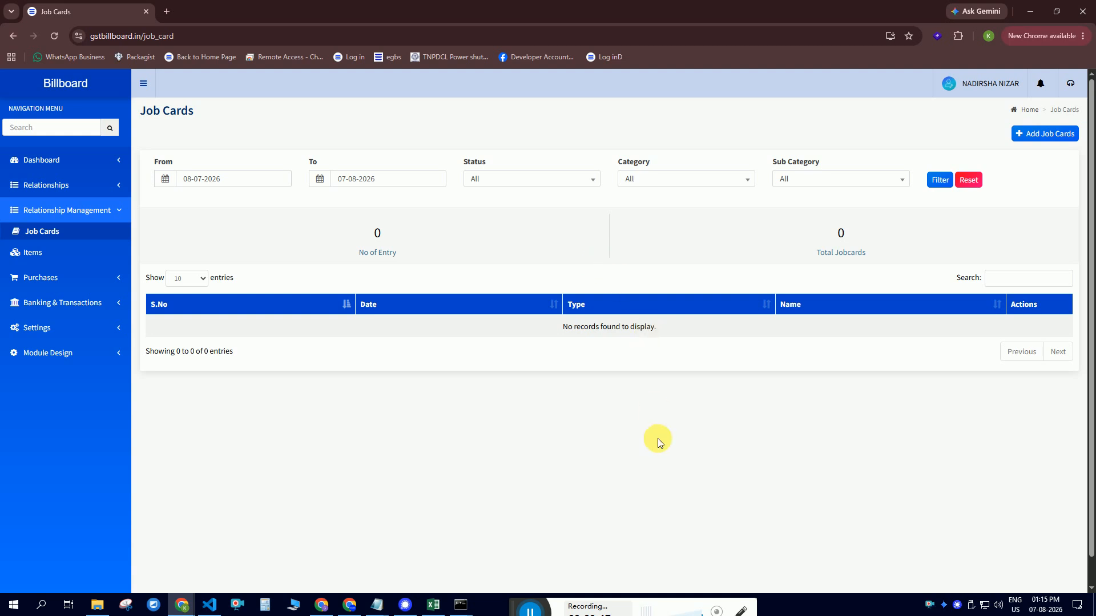
pyautogui.click(252, 179)
pyautogui.click(348, 180)
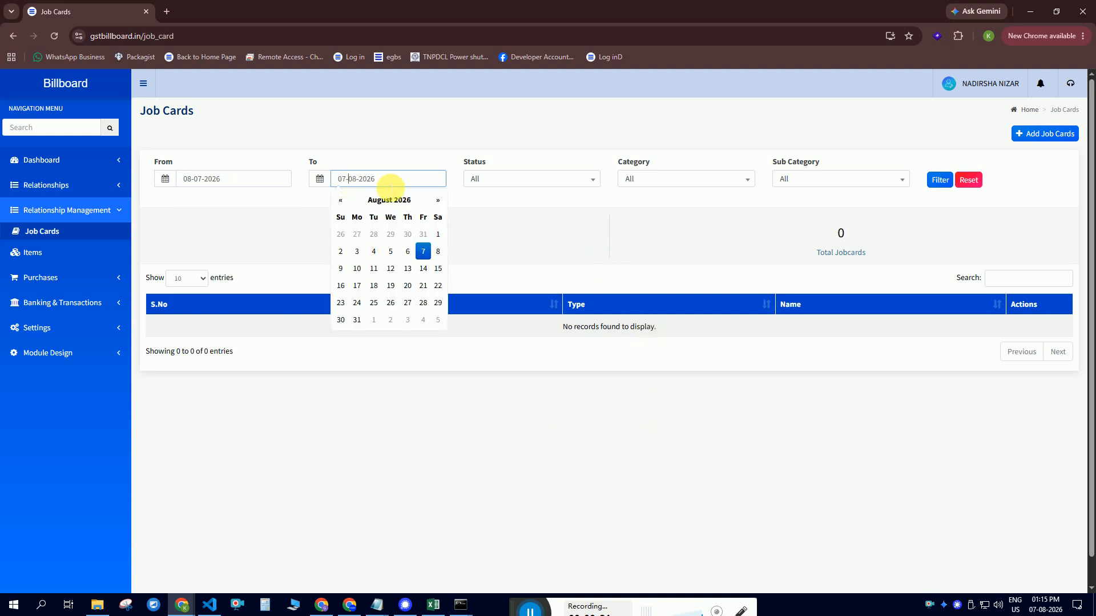
pyautogui.click(498, 181)
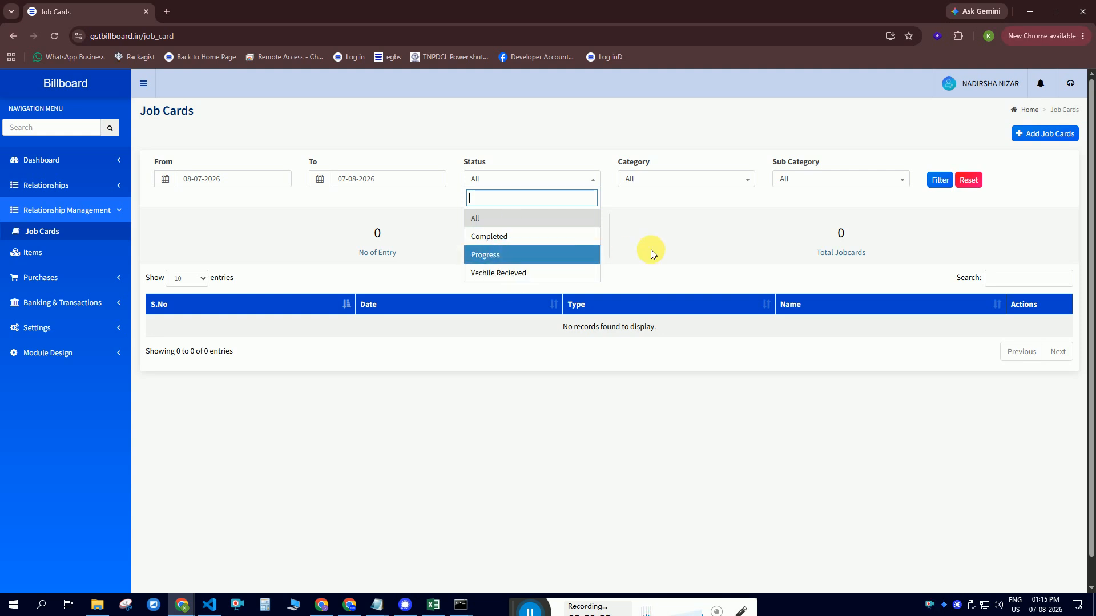
pyautogui.click(628, 252)
pyautogui.click(657, 179)
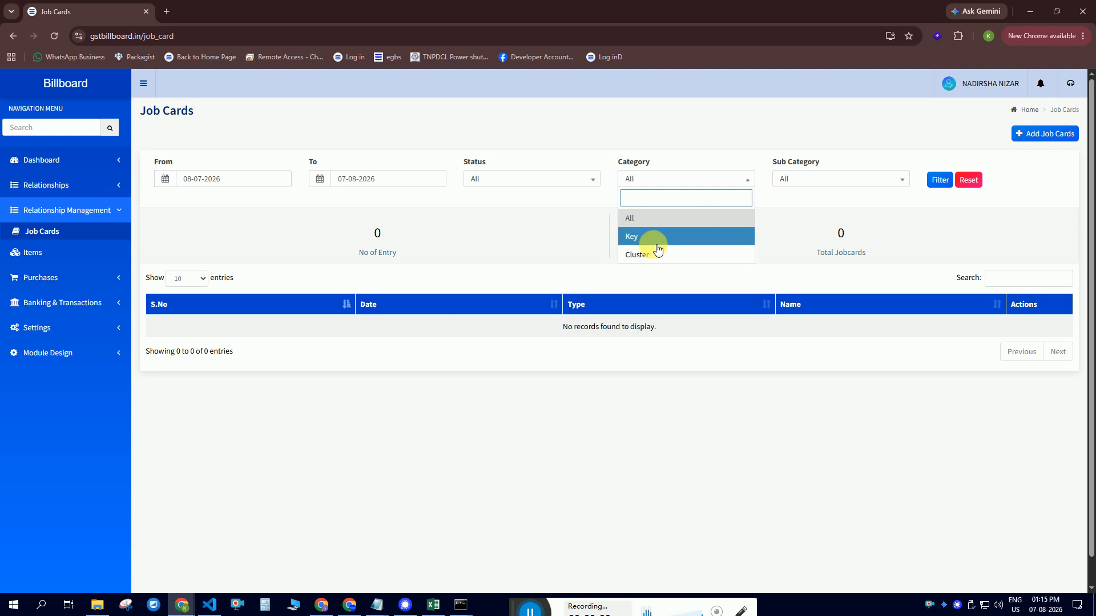
pyautogui.click(793, 228)
# Step: Filter the job card list by the Key category and Test Sub Category
pyautogui.click(805, 181)
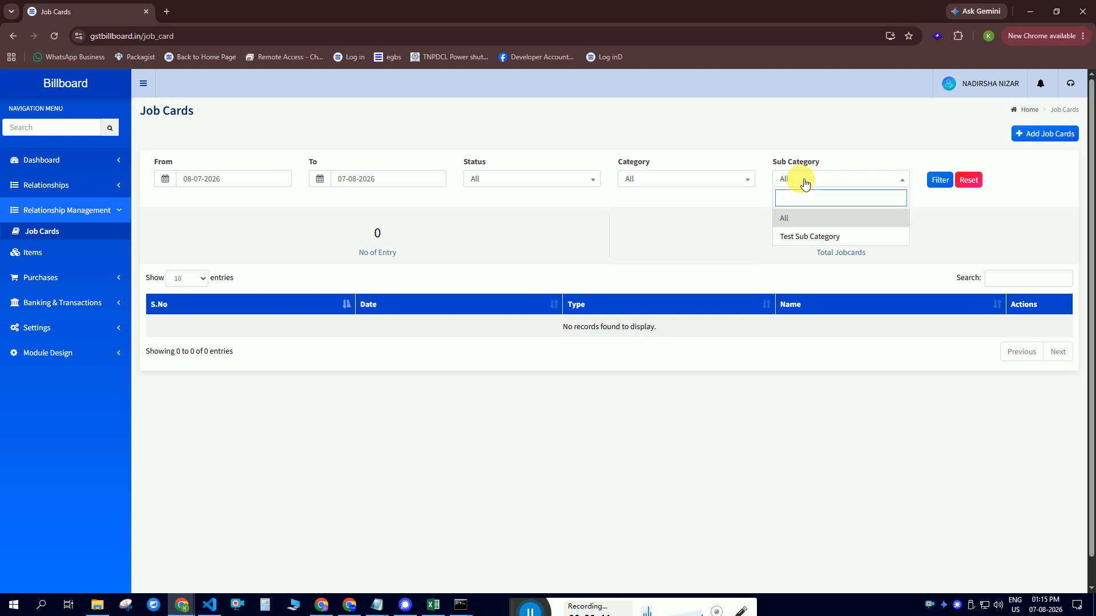
pyautogui.click(669, 179)
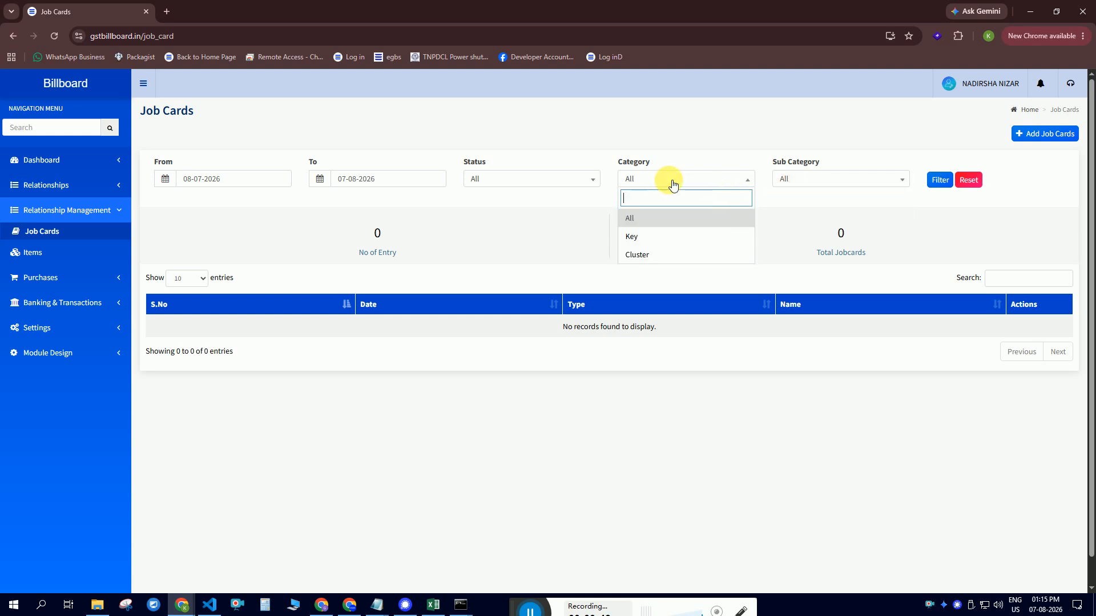
pyautogui.click(655, 236)
pyautogui.click(788, 178)
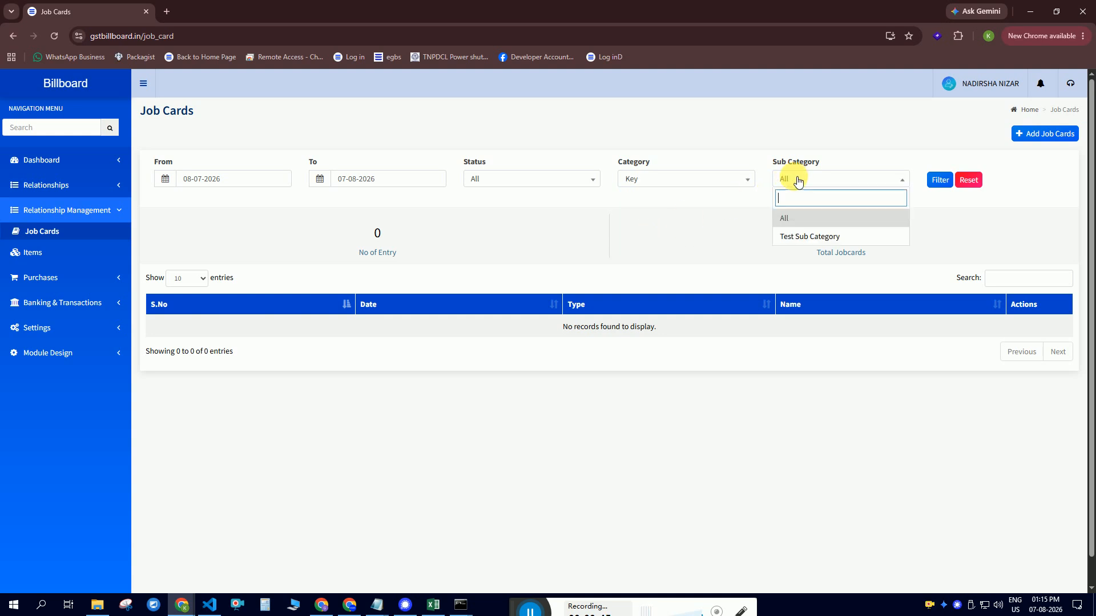
pyautogui.click(800, 237)
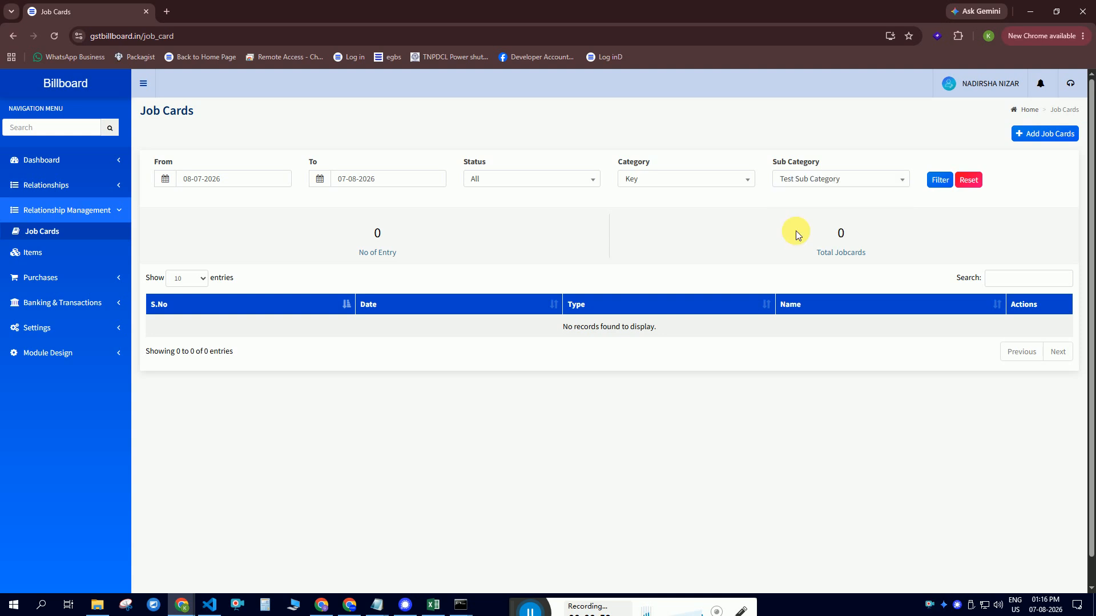
pyautogui.click(260, 184)
pyautogui.press('BackSpace')
pyautogui.press('BackSpace')
pyautogui.write('00')
pyautogui.click(343, 213)
pyautogui.click(936, 179)
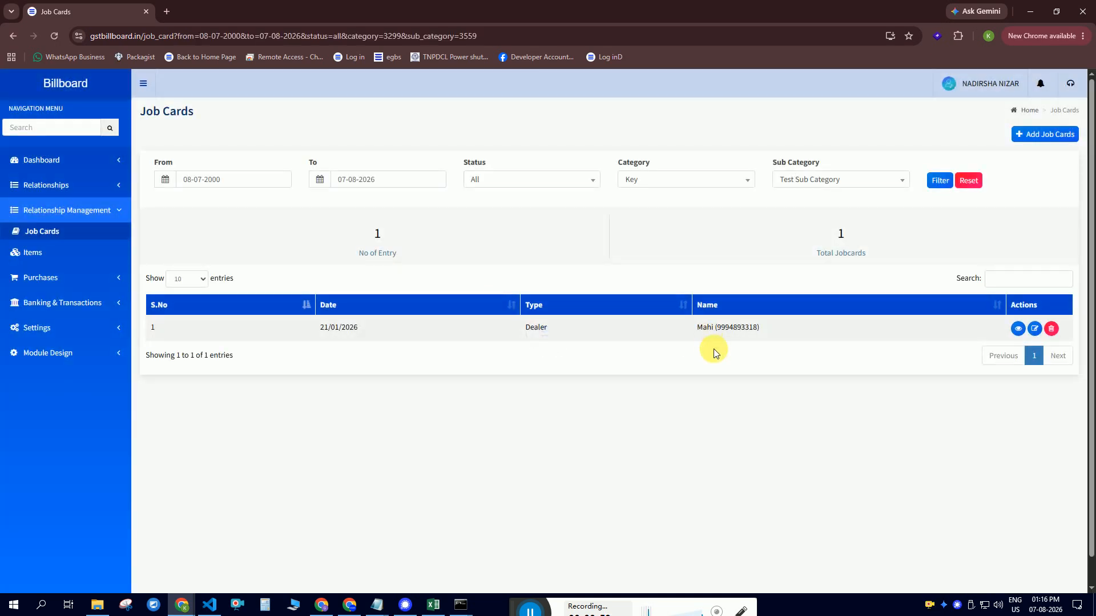
# Step: Check the Category and Sub Category filters and select the found Dealer job card's text
pyautogui.click(685, 182)
pyautogui.click(816, 179)
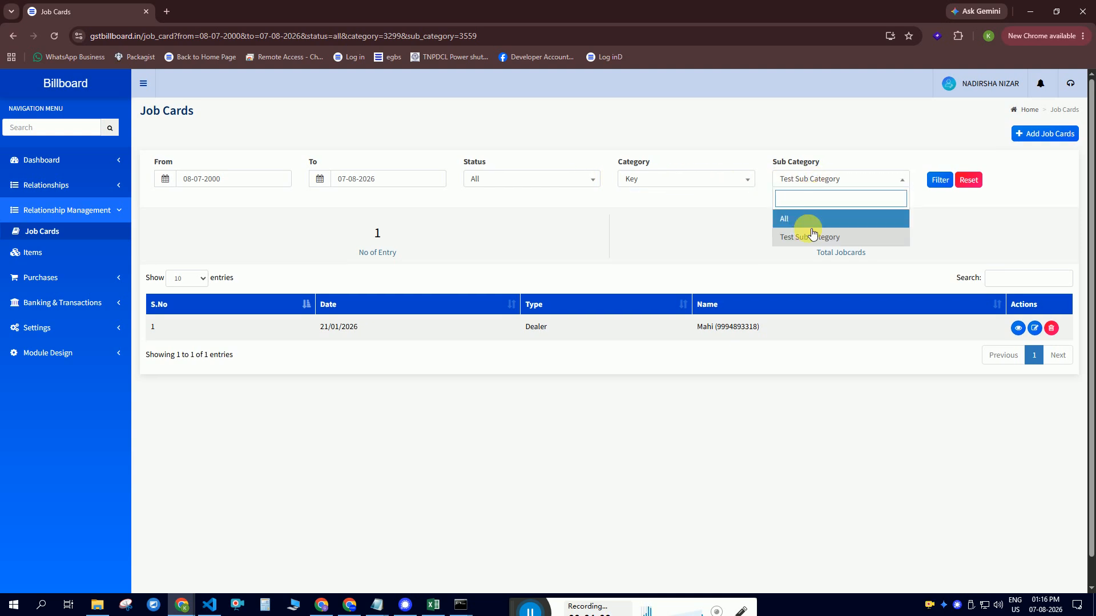
pyautogui.moveTo(524, 336); pyautogui.dragTo(754, 328)
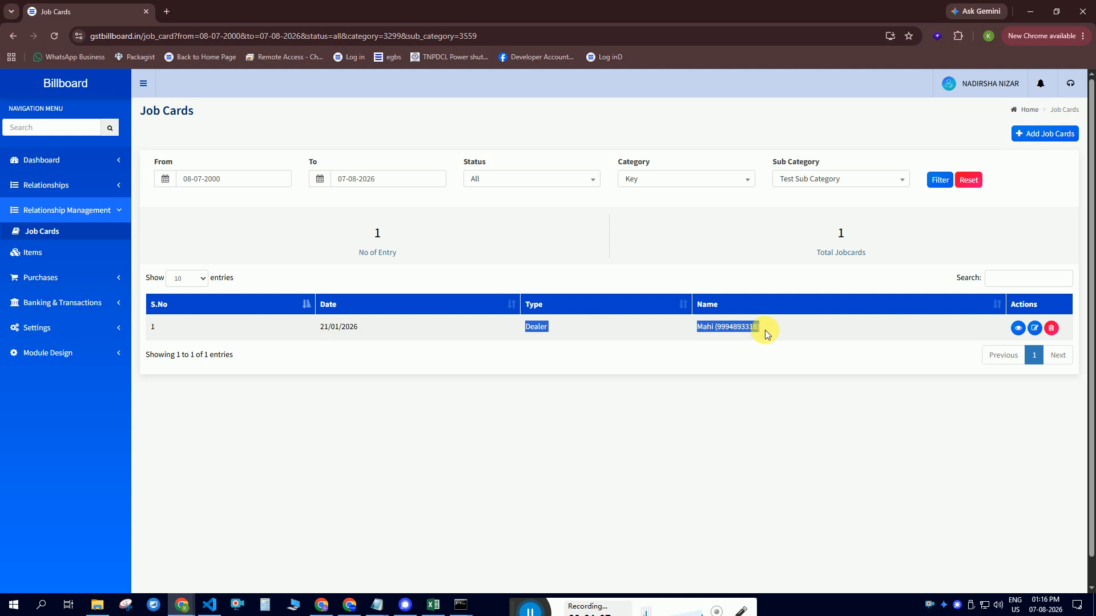
pyautogui.click(651, 228)
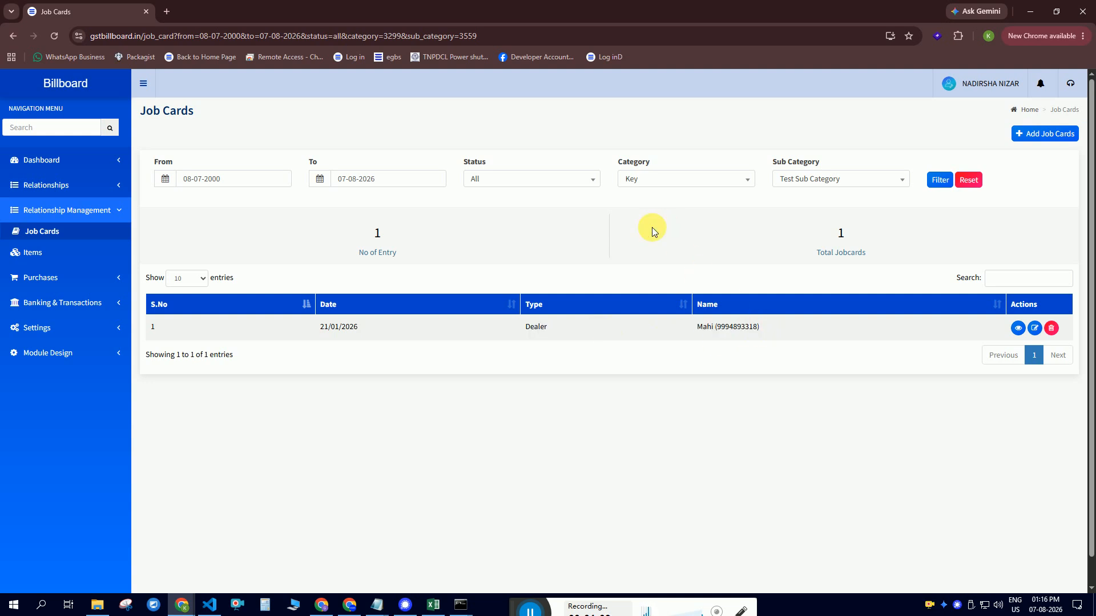
# Step: Start a new job card, toggling Dealers/Customers and picking the existing dealer
pyautogui.click(1031, 135)
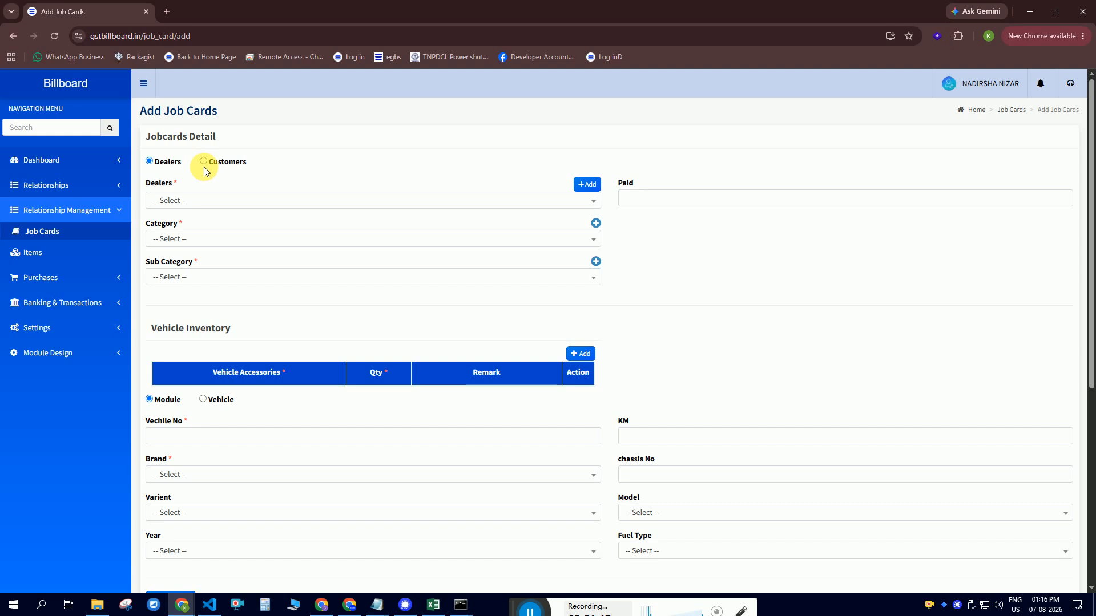
pyautogui.click(204, 163)
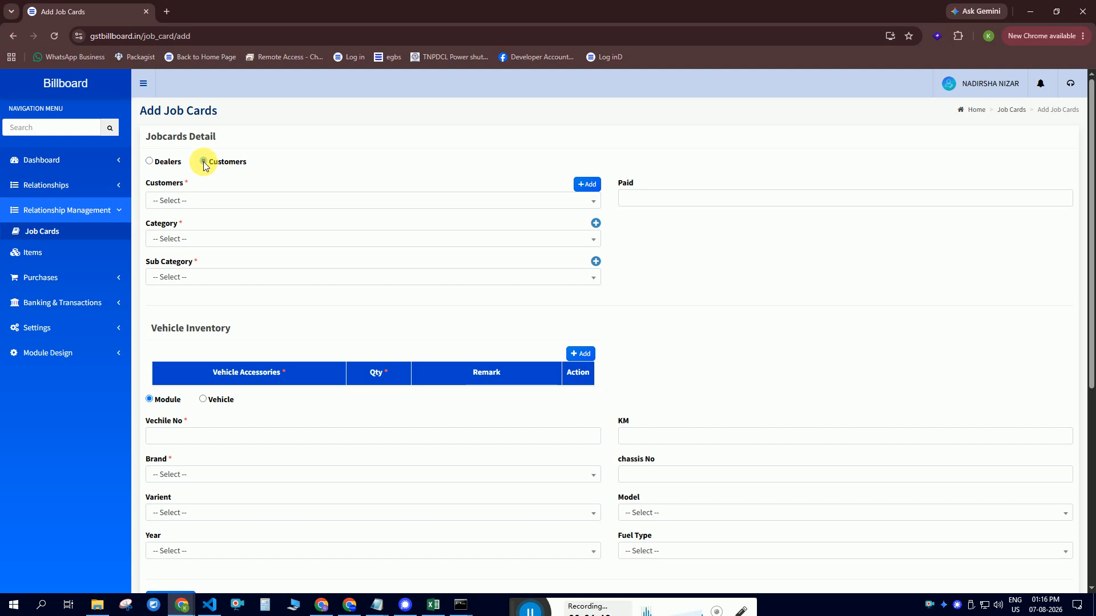
pyautogui.click(150, 162)
pyautogui.click(217, 165)
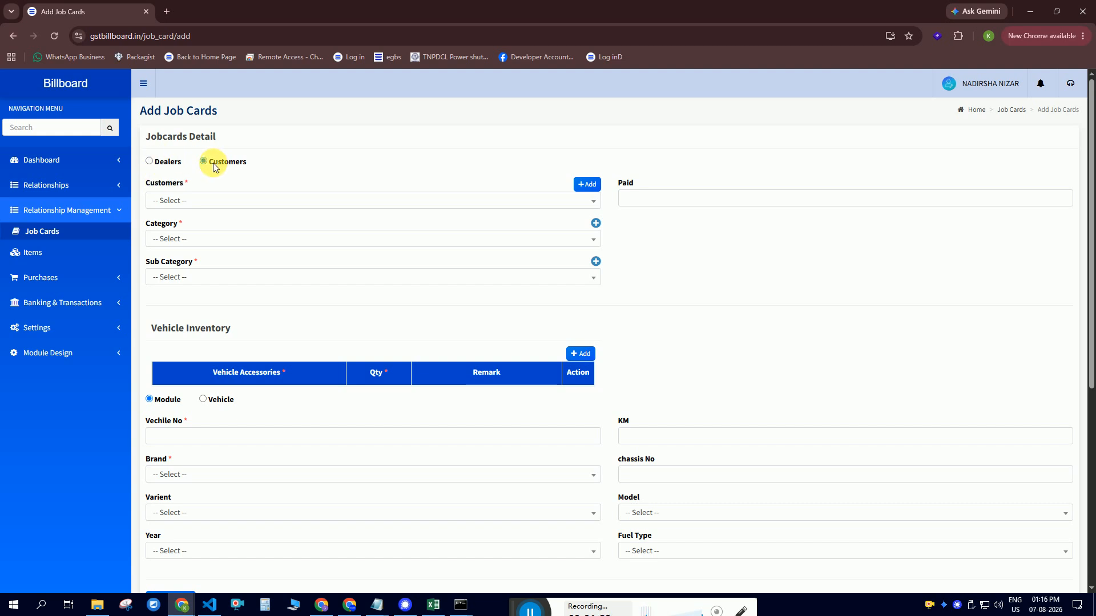
pyautogui.click(164, 165)
pyautogui.click(196, 201)
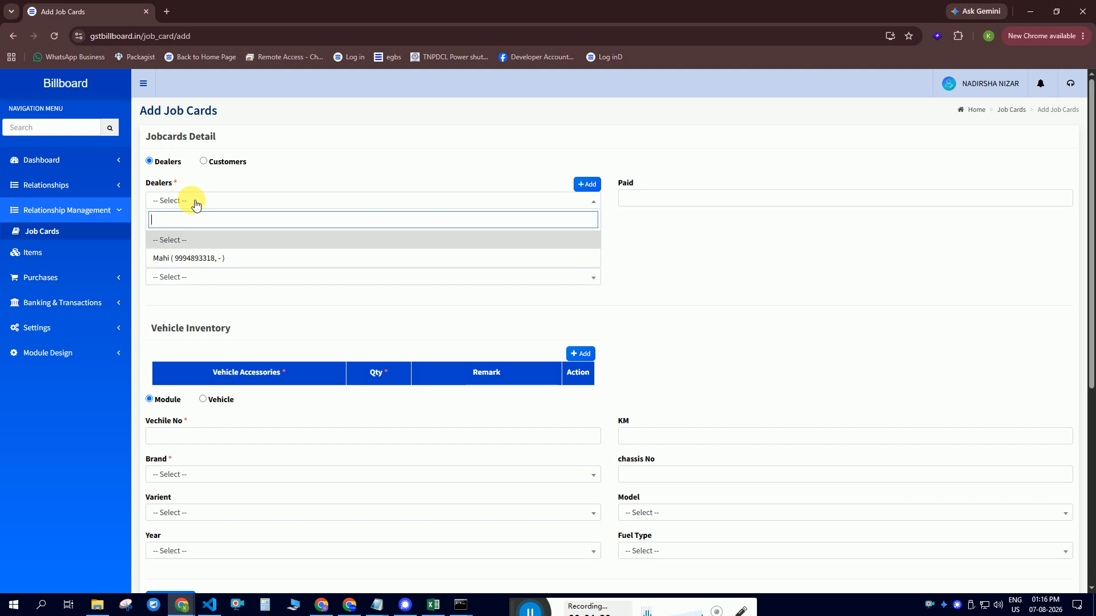
pyautogui.click(189, 254)
# Step: Switch to Customers and select the existing customer, closing the +Add customer form unsaved
pyautogui.click(228, 162)
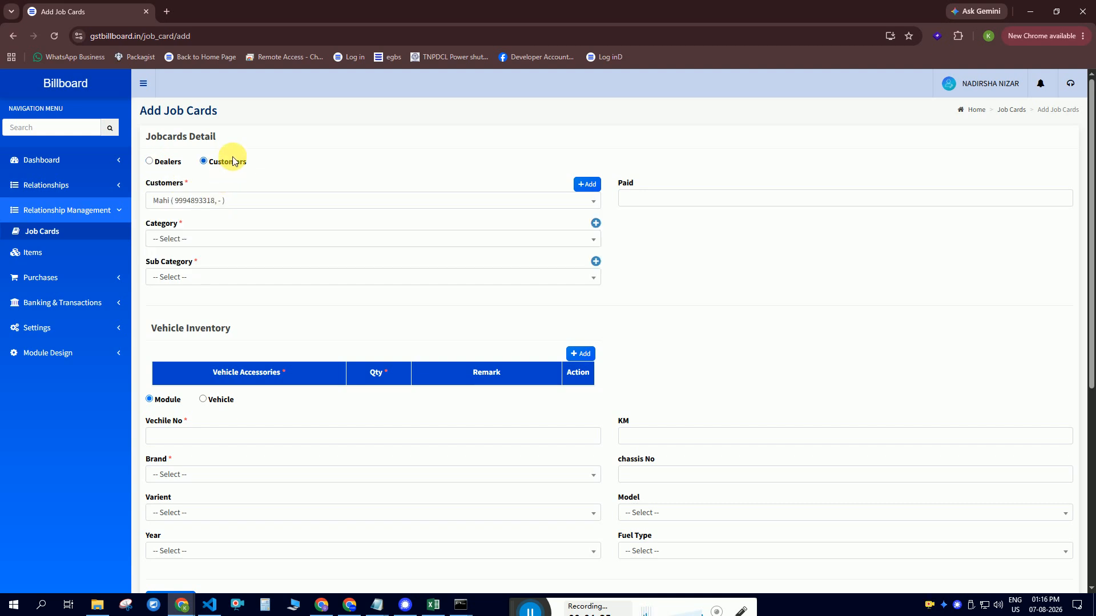
pyautogui.click(217, 199)
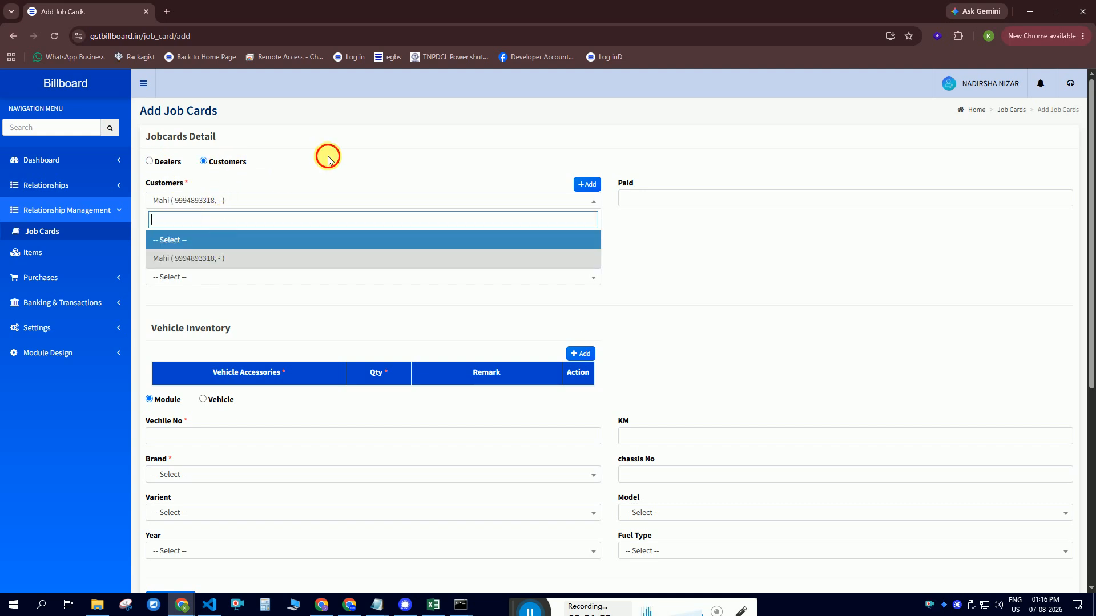
pyautogui.click(284, 176)
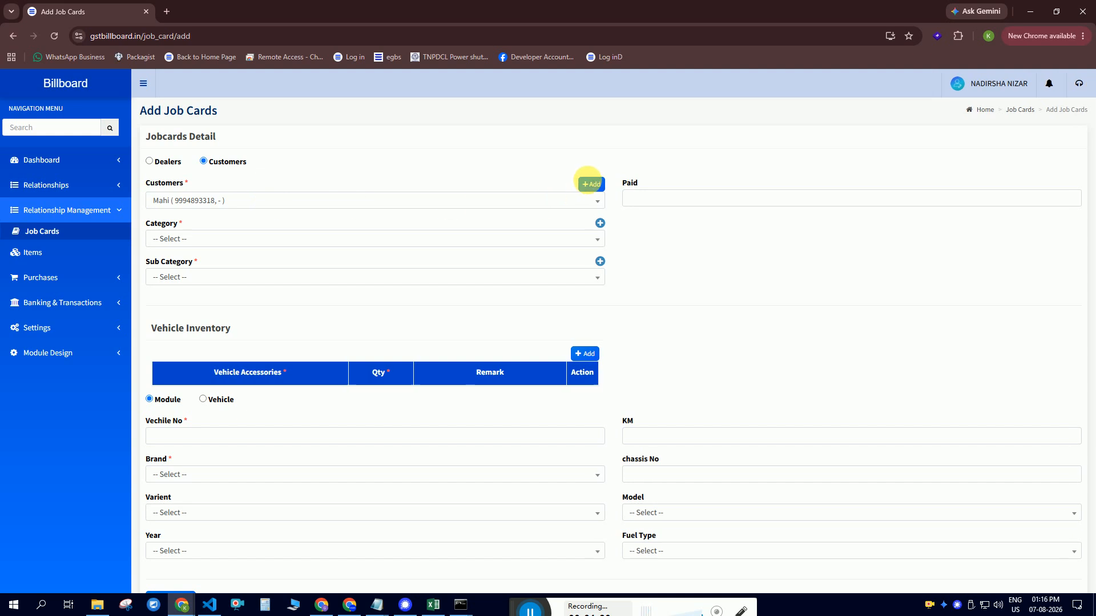
pyautogui.click(587, 184)
pyautogui.click(651, 384)
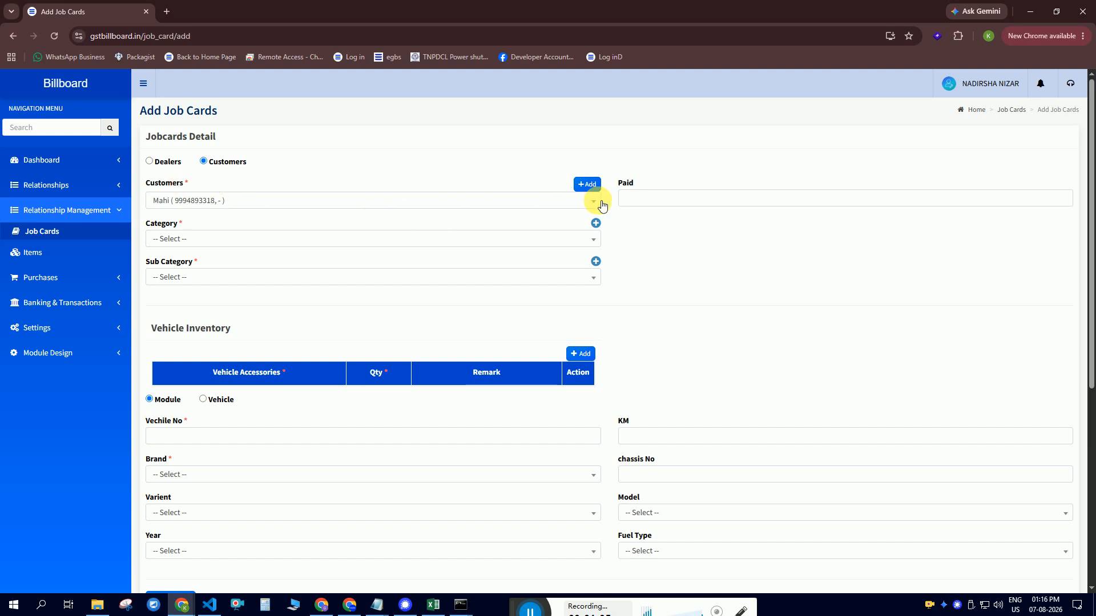
pyautogui.click(588, 184)
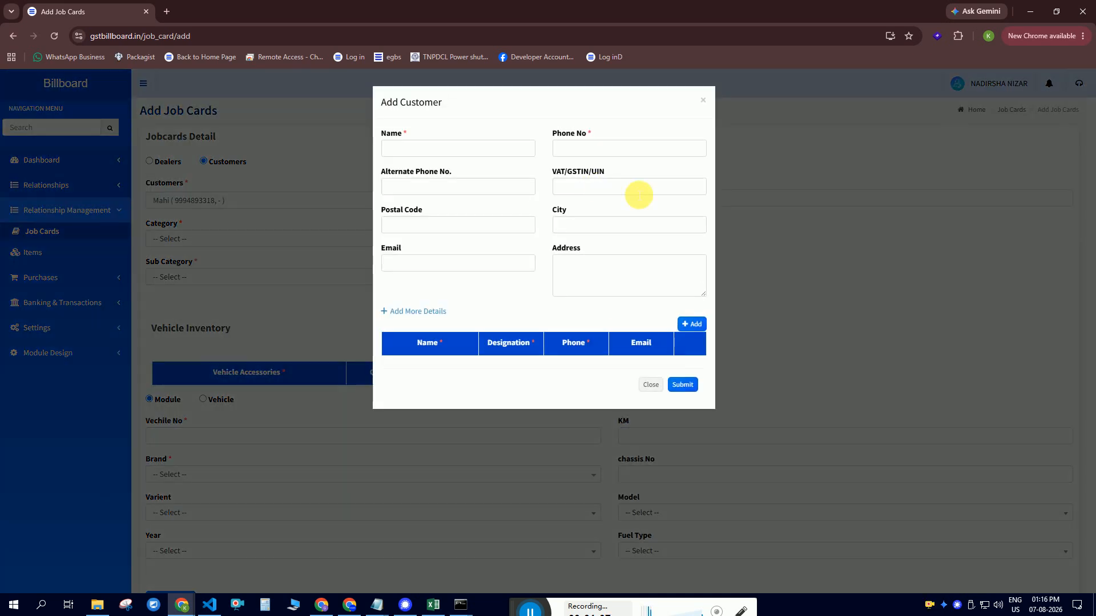
pyautogui.click(799, 306)
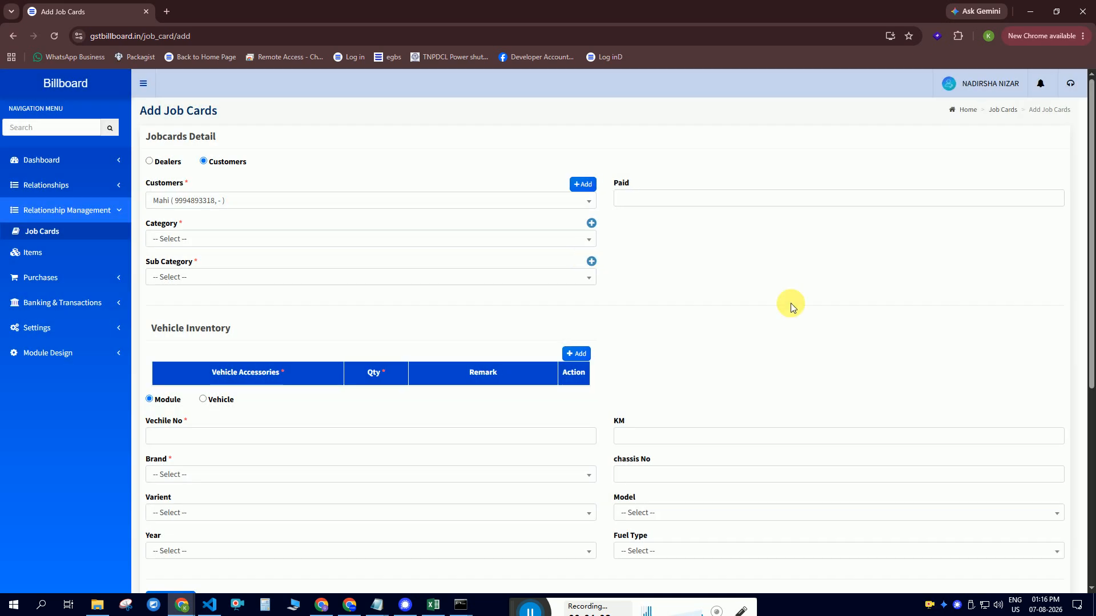
pyautogui.click(567, 237)
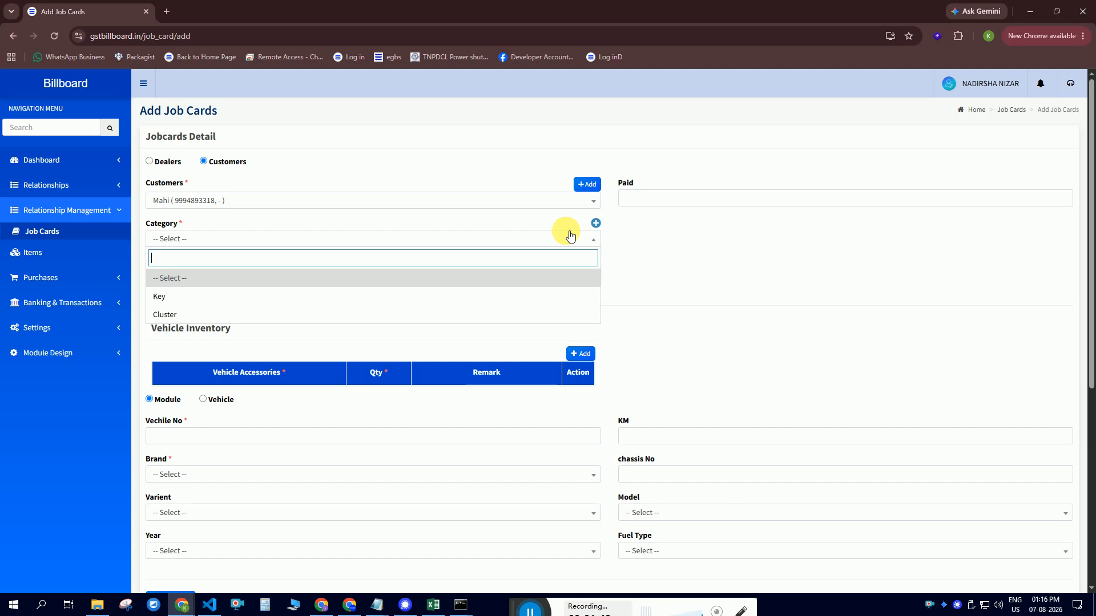
# Step: Choose Cluster as the category and Test Sub Category as the sub category
pyautogui.click(208, 311)
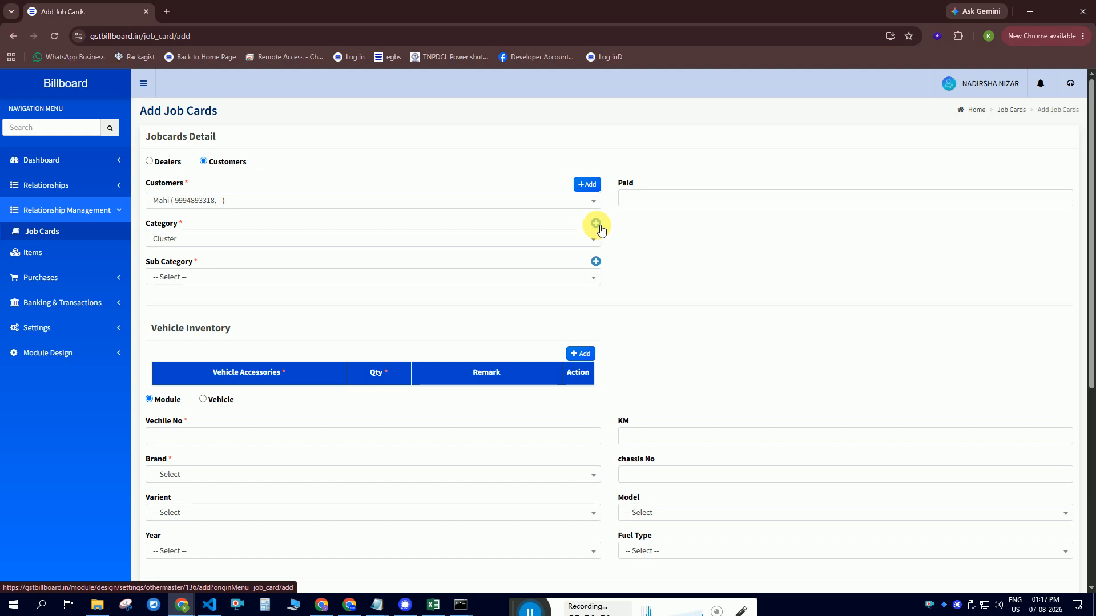
pyautogui.click(570, 274)
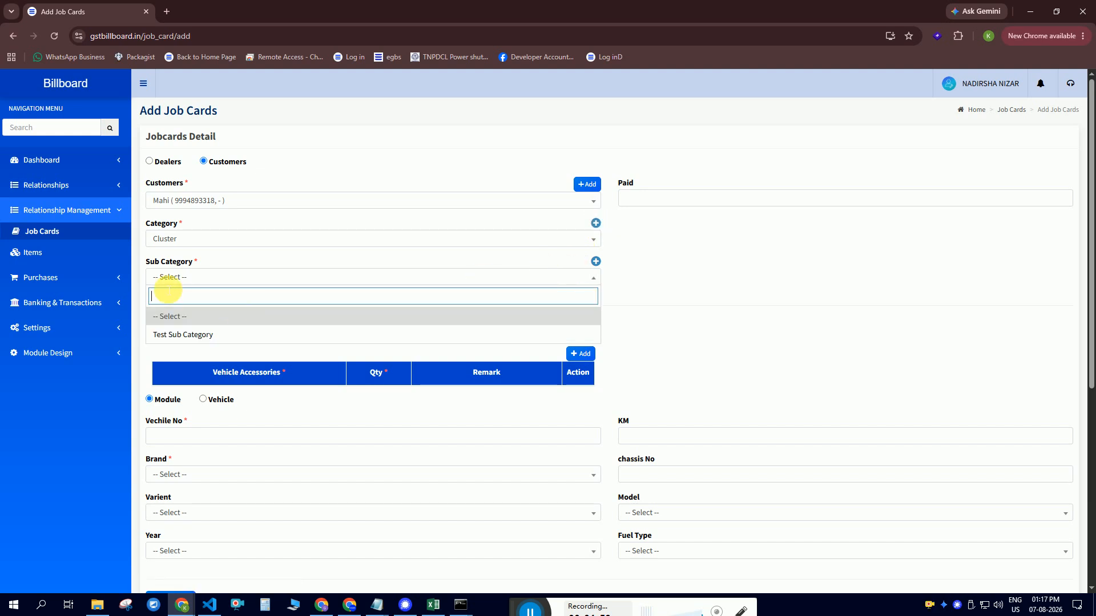
pyautogui.click(197, 335)
# Step: Enter 5000 as the Paid amount
pyautogui.click(682, 203)
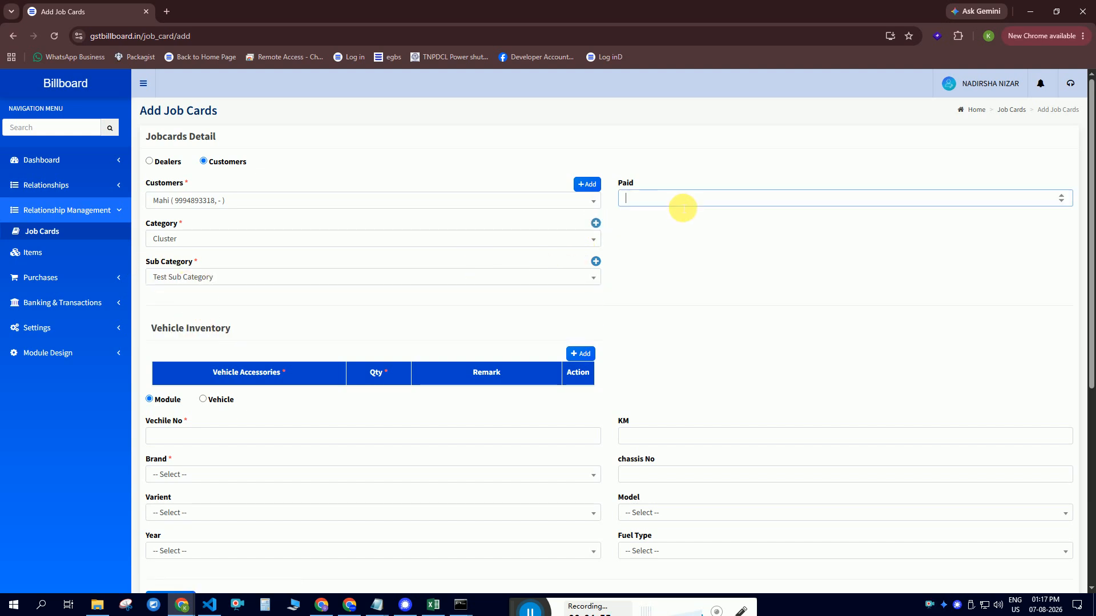
pyautogui.write('500')
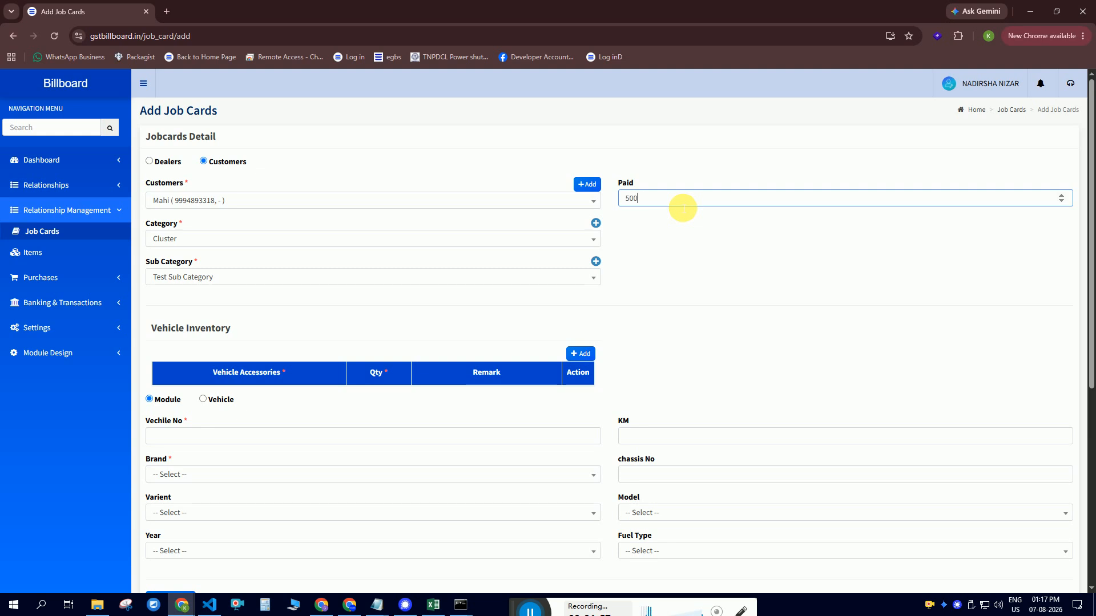
pyautogui.write('0')
pyautogui.click(662, 226)
pyautogui.click(656, 204)
pyautogui.scroll(-1, 454, 361)
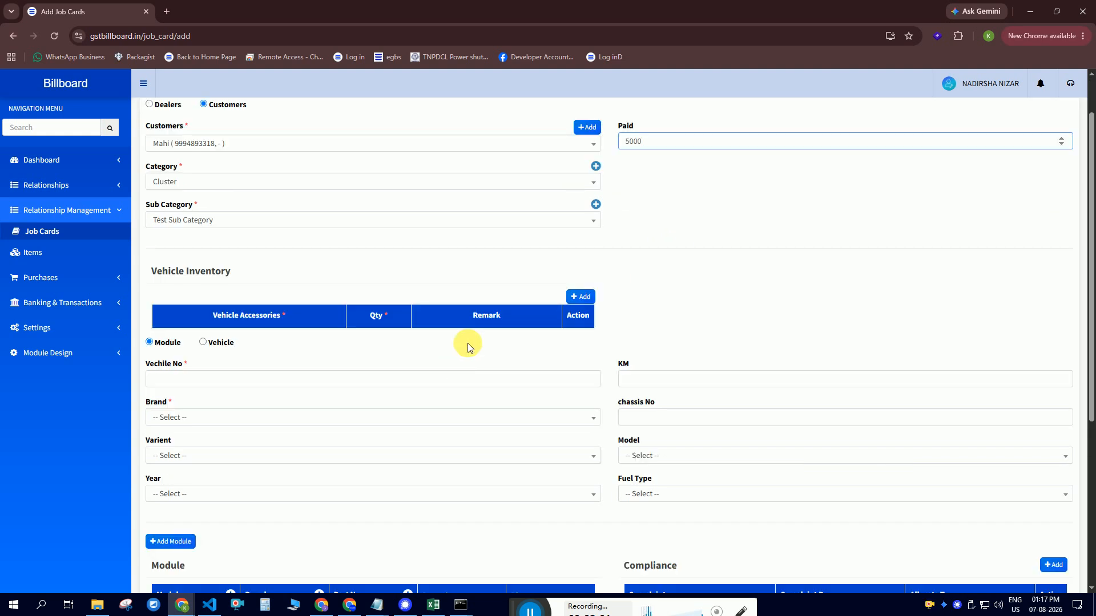
# Step: Add a Vehicle Inventory row for accessory 'chrages' with quantity 1, deleting the extra row
pyautogui.click(582, 298)
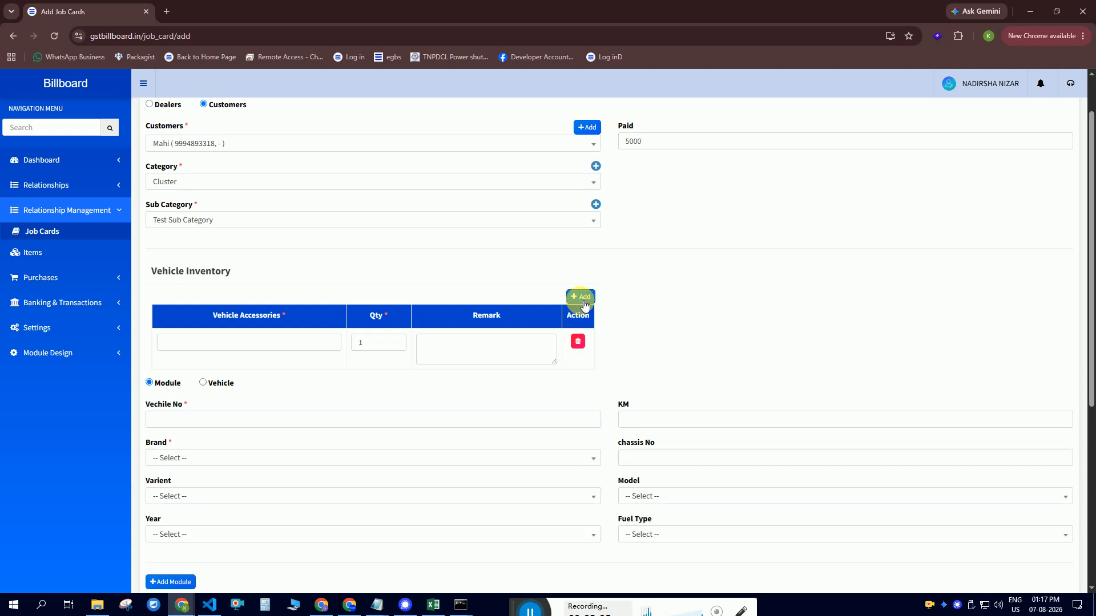
pyautogui.click(583, 298)
pyautogui.click(578, 379)
pyautogui.click(265, 348)
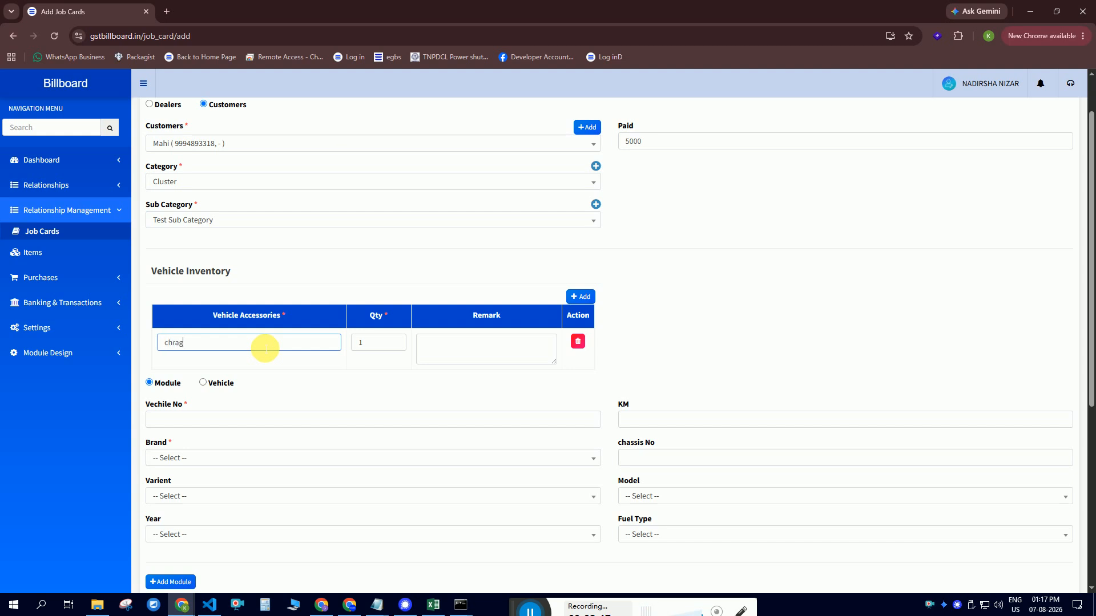
pyautogui.click(645, 352)
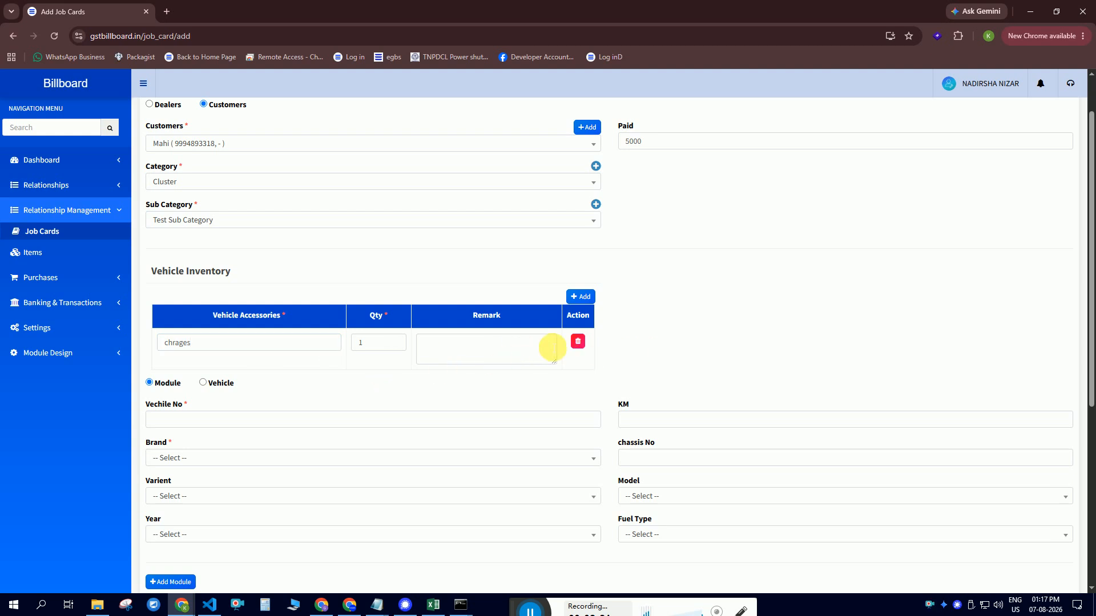
pyautogui.click(380, 348)
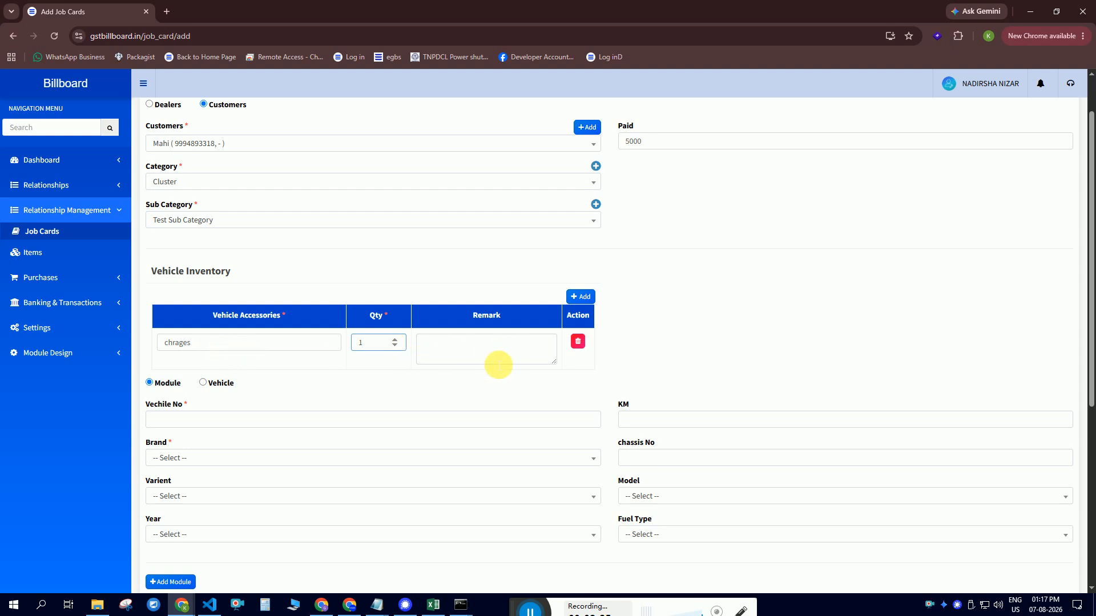
pyautogui.scroll(-2, 611, 339)
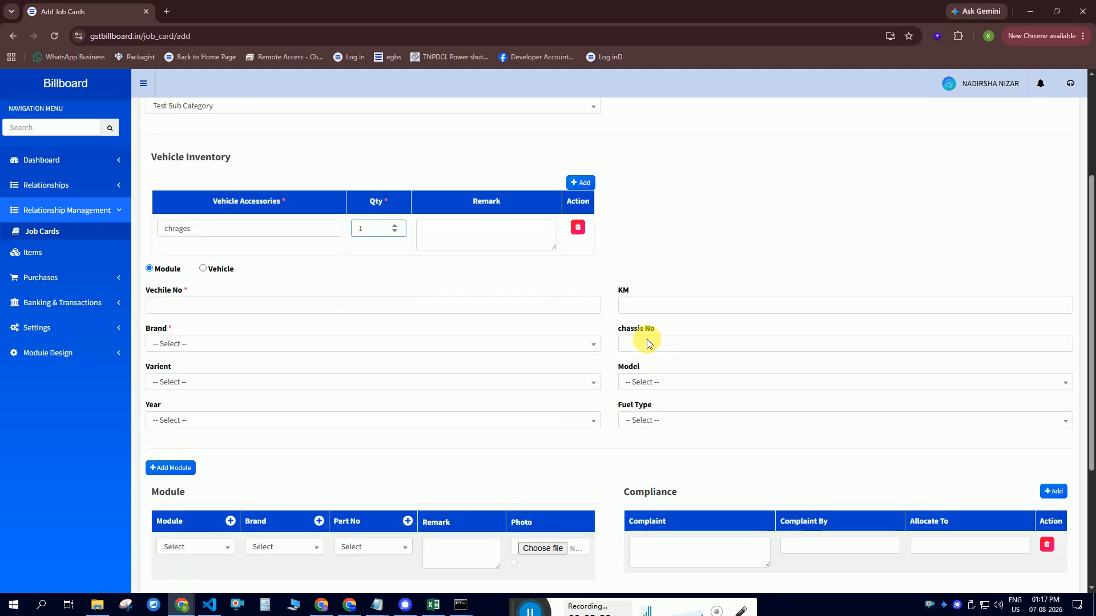
# Step: Switch the job card to Vehicle details and choose TATA as the brand
pyautogui.click(206, 275)
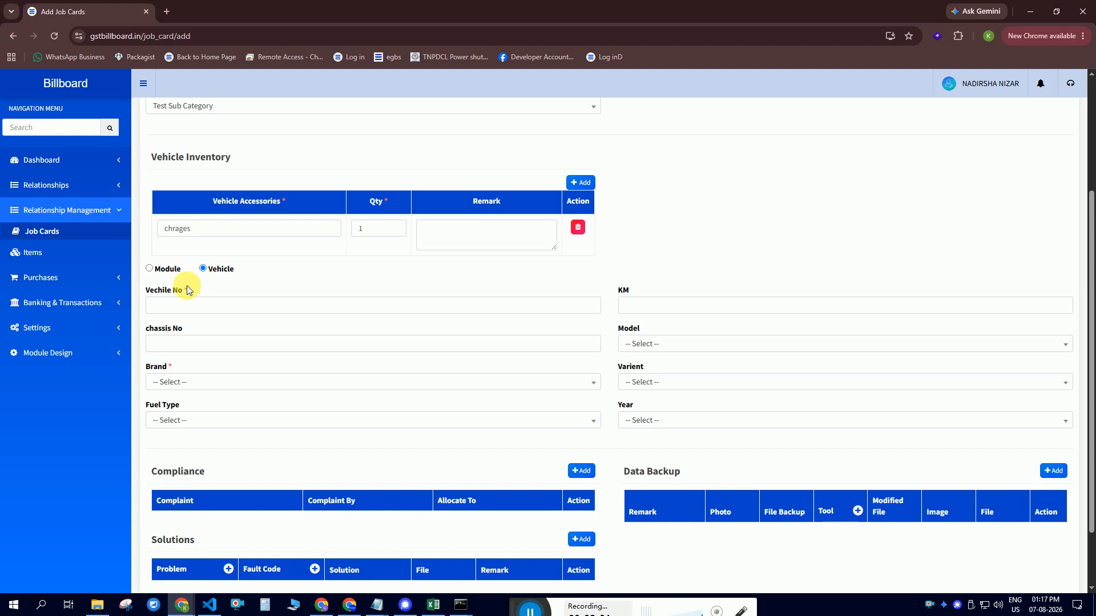
pyautogui.click(153, 270)
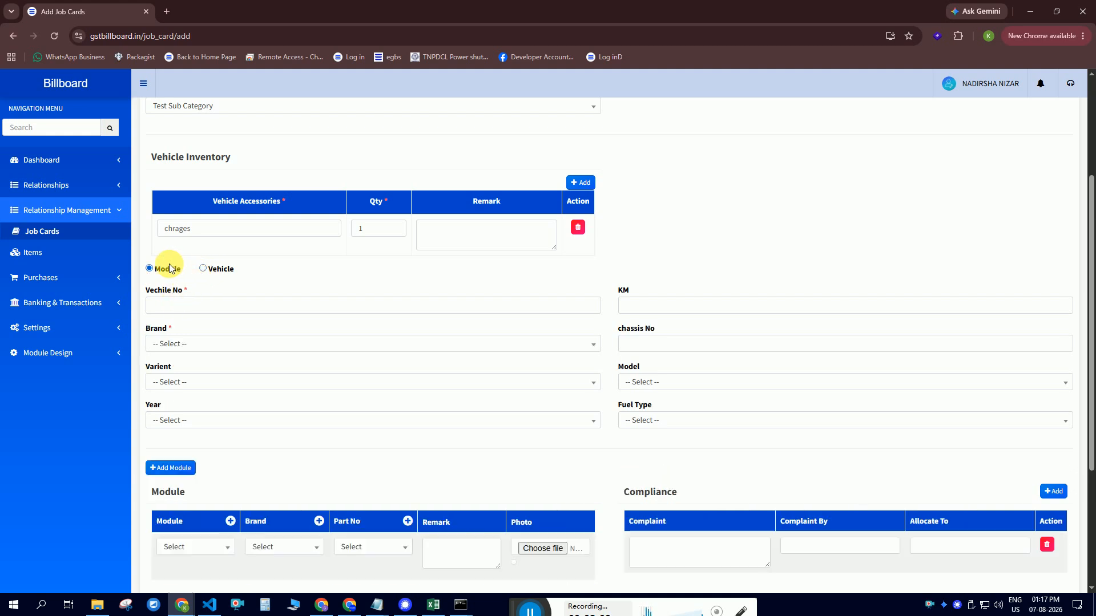
pyautogui.click(215, 274)
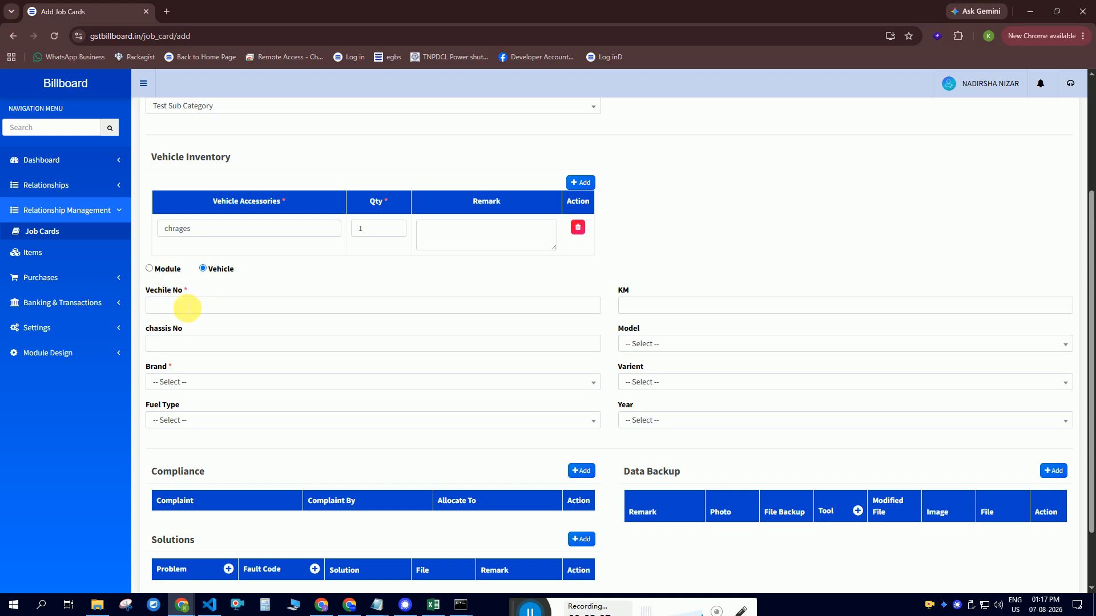
pyautogui.scroll(-1, 173, 251)
pyautogui.click(173, 251)
pyautogui.click(175, 287)
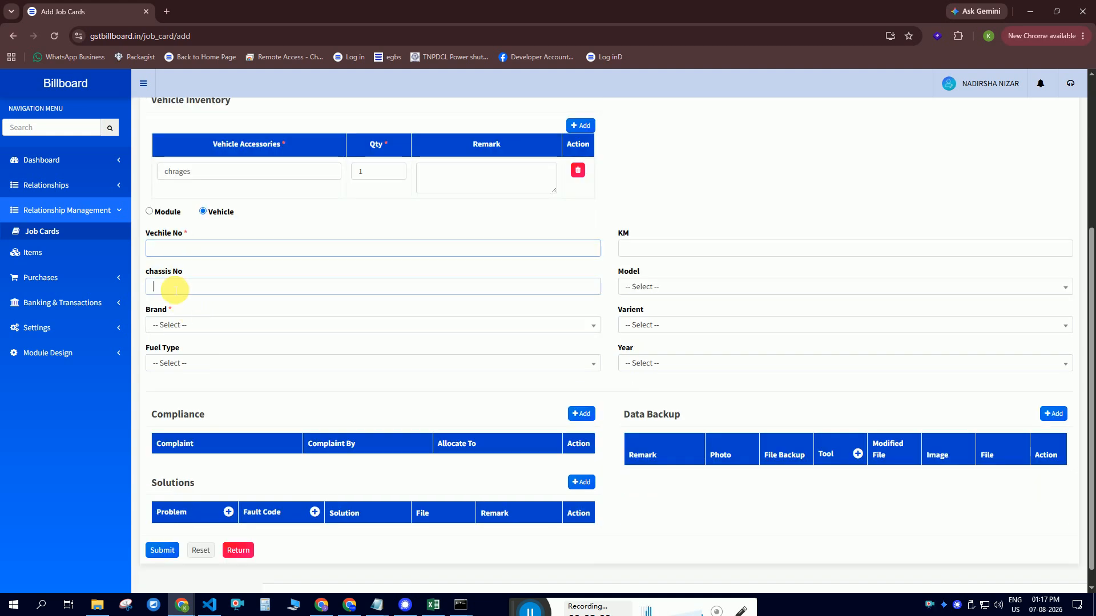
pyautogui.click(174, 323)
pyautogui.click(181, 382)
# Step: Enter the vehicle number, reuse it as the chassis number, and fill in 56000 km
pyautogui.click(192, 254)
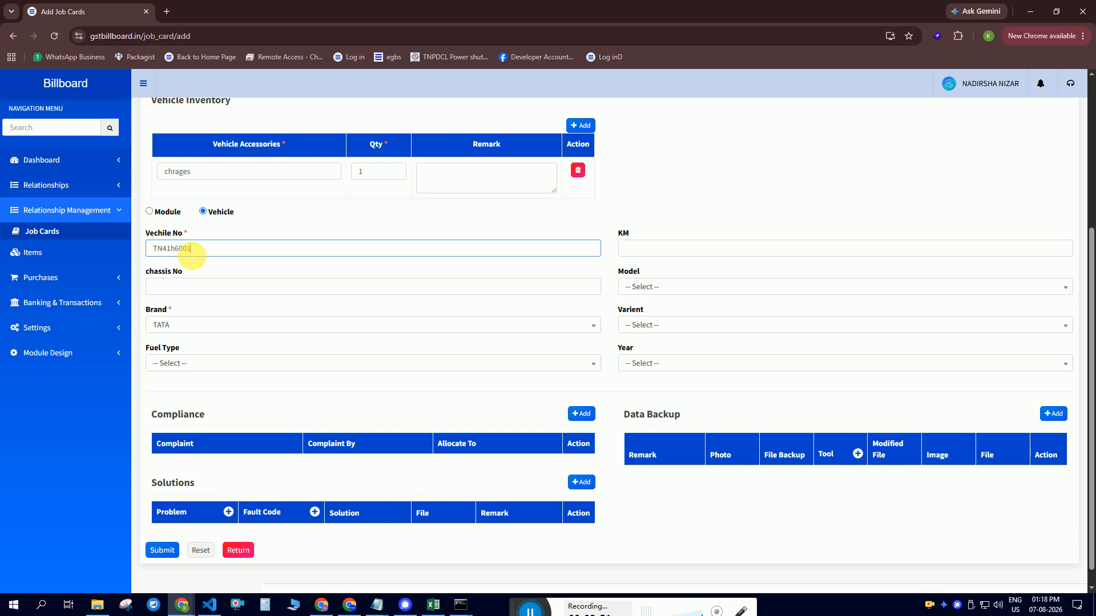
pyautogui.doubleClick(192, 256)
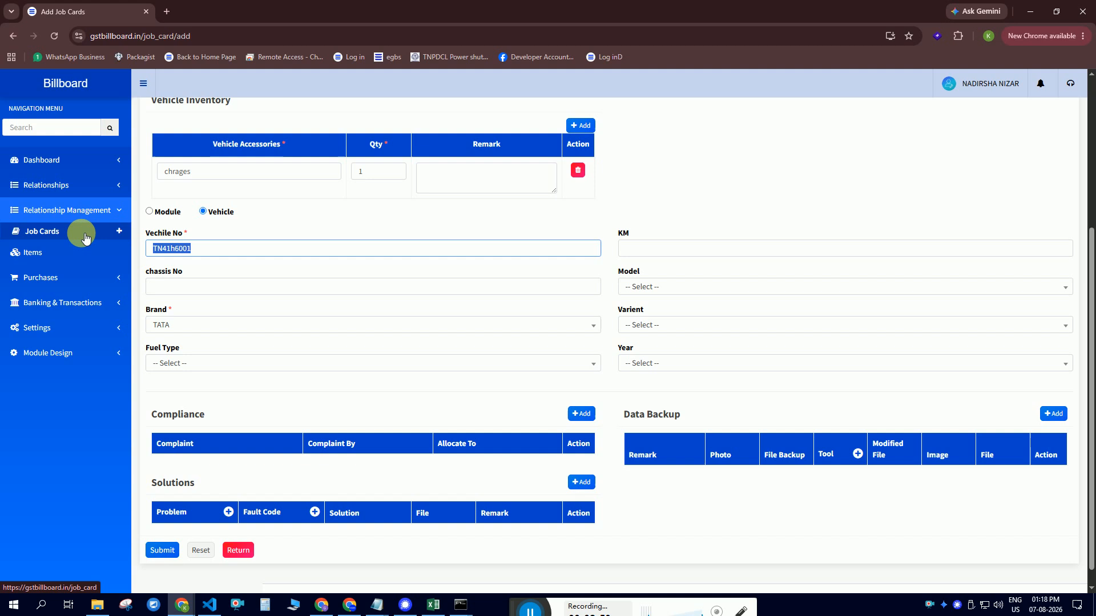
pyautogui.write('`')
pyautogui.write('TN41h6001')
pyautogui.press('Tab')
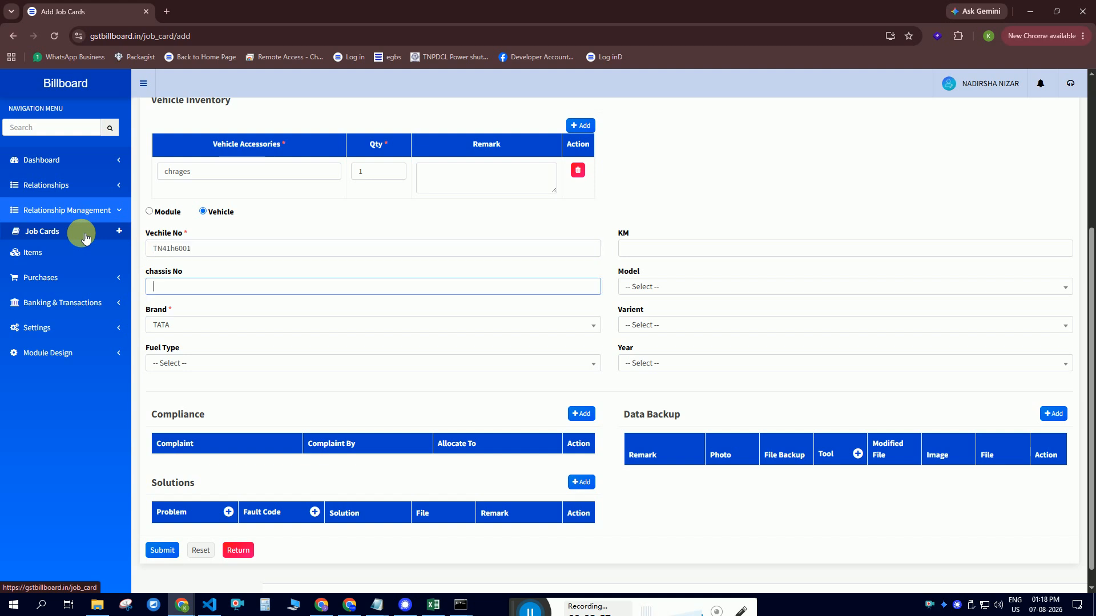
pyautogui.write('TN41h6001')
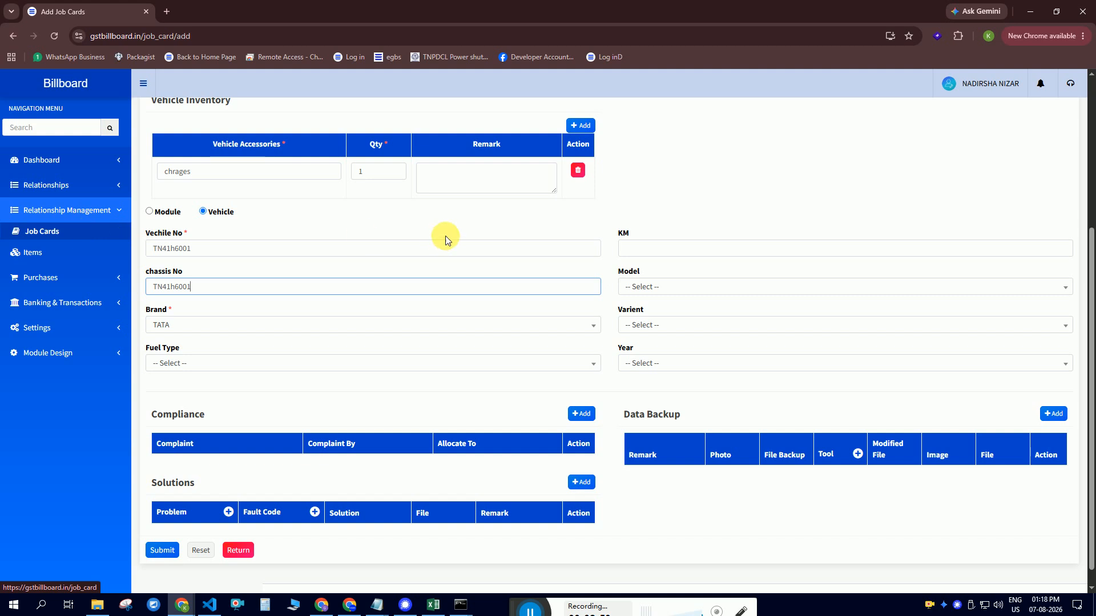
pyautogui.click(671, 248)
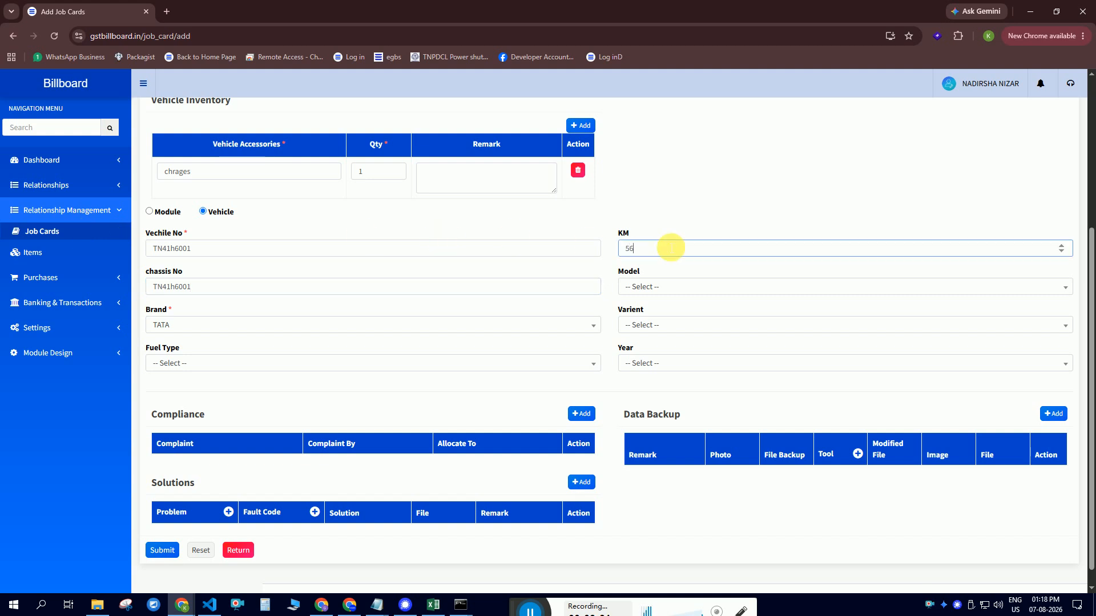
# Step: Set Model 2001, Varient Petrol, Year 2026 and Fuel Type Petrol, keeping brand TATA
pyautogui.click(656, 287)
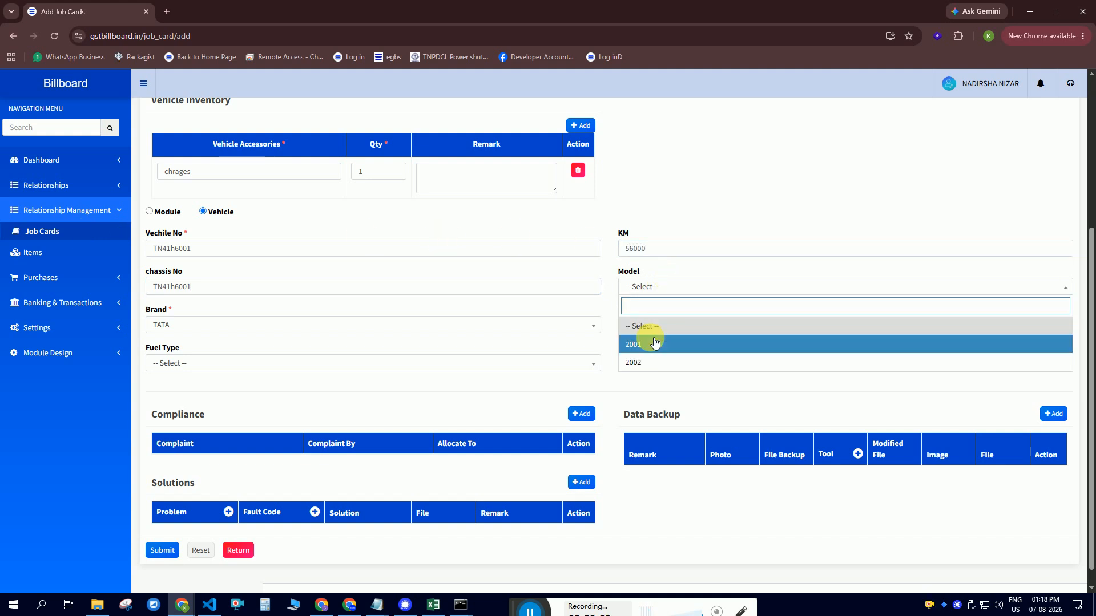
pyautogui.click(642, 341)
pyautogui.click(652, 325)
pyautogui.click(638, 382)
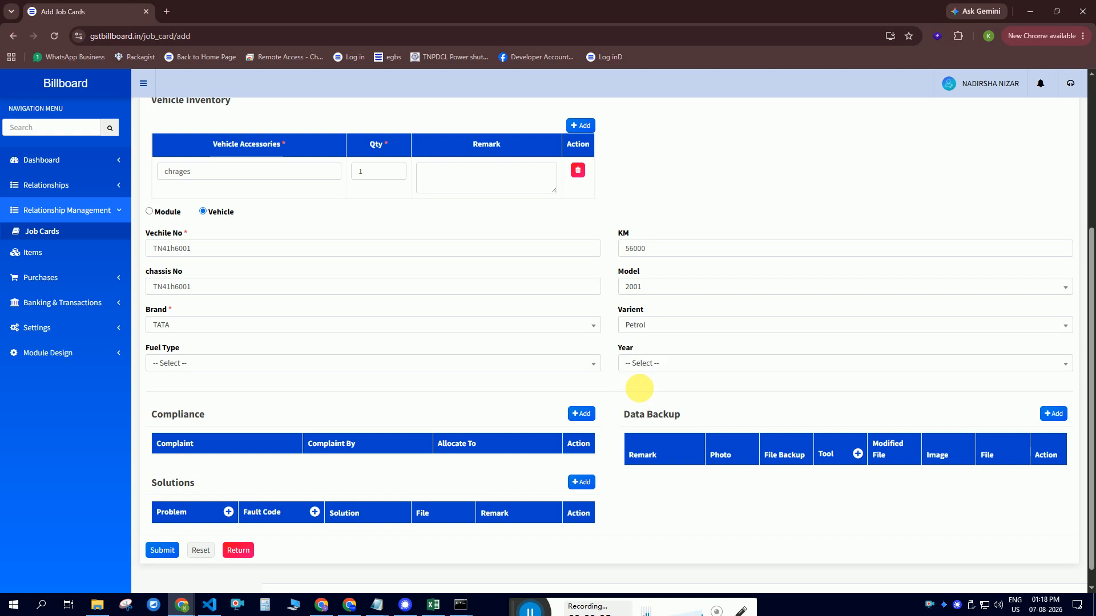
pyautogui.click(702, 365)
pyautogui.click(657, 420)
pyautogui.click(312, 364)
pyautogui.click(206, 421)
pyautogui.click(370, 324)
pyautogui.click(371, 324)
pyautogui.scroll(-1, 622, 387)
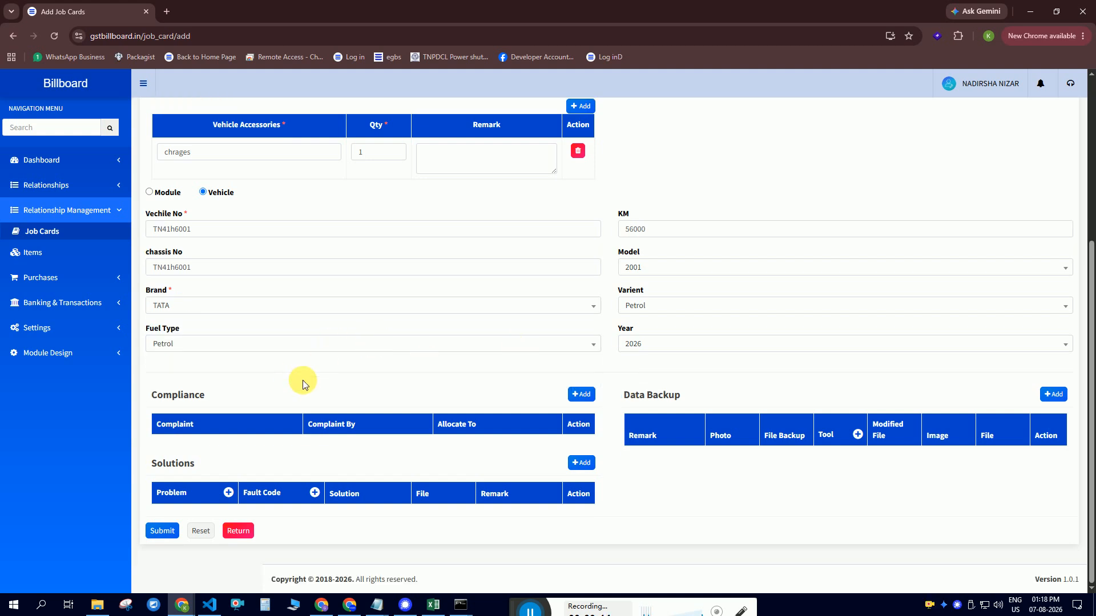
# Step: Add a Compliance row with complaint 'ECU Issue' and Complaint By 'Customer'
pyautogui.click(582, 395)
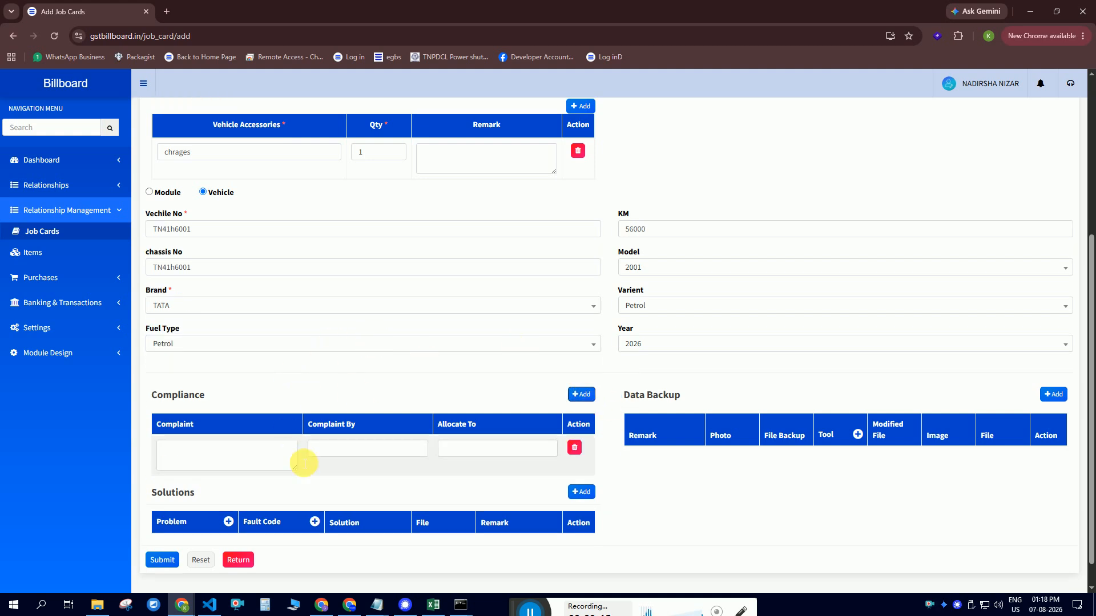
pyautogui.click(242, 461)
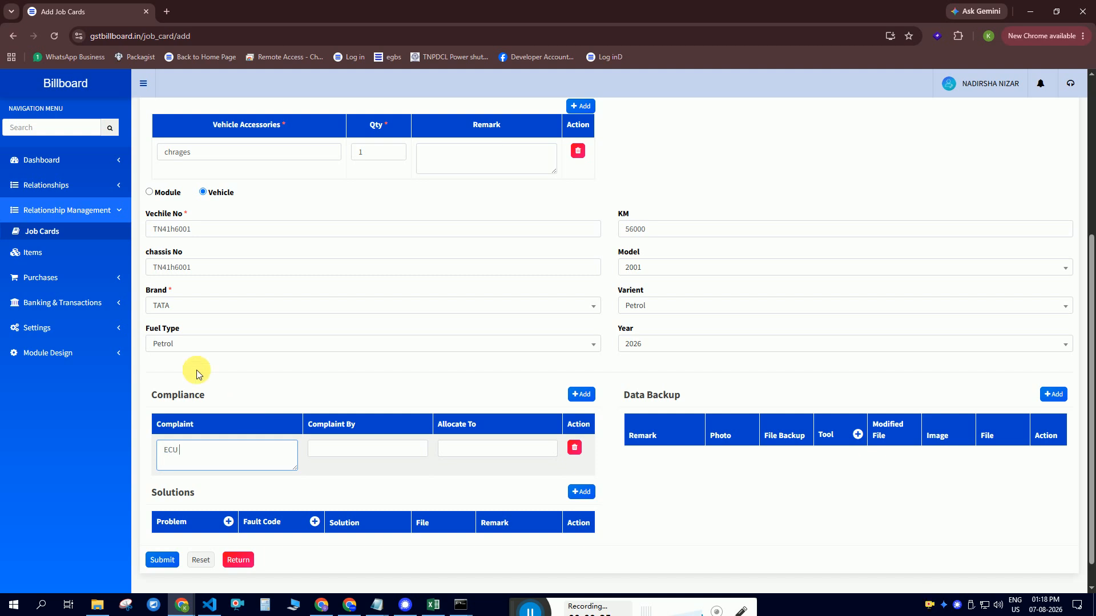
pyautogui.write('Issue')
pyautogui.press('Tab')
pyautogui.moveTo(252, 455); pyautogui.dragTo(118, 445)
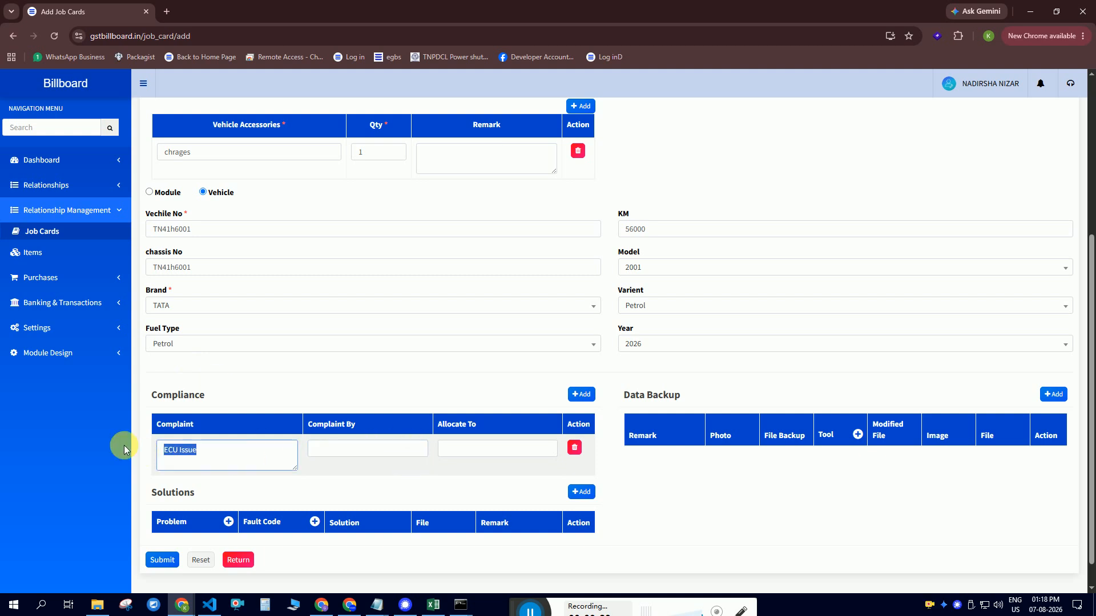
pyautogui.click(398, 449)
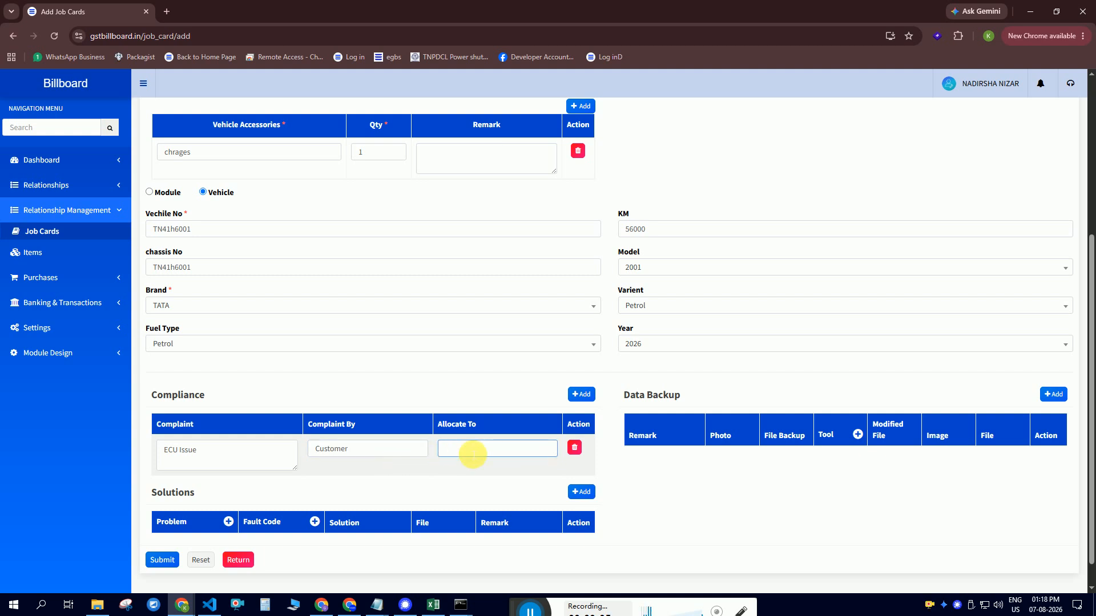
pyautogui.scroll(-1, 278, 518)
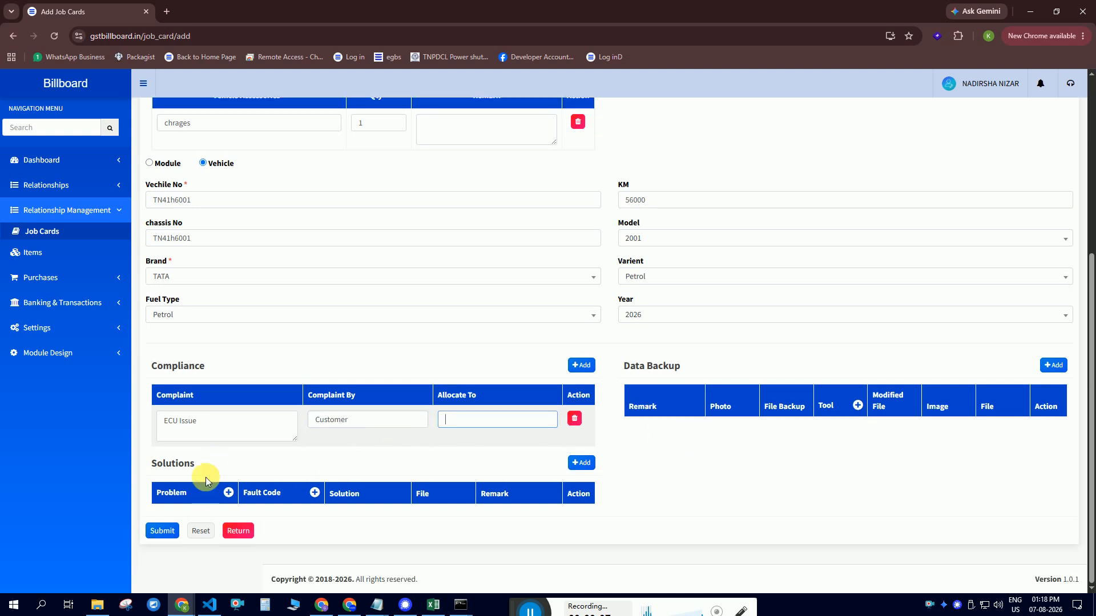
pyautogui.click(581, 463)
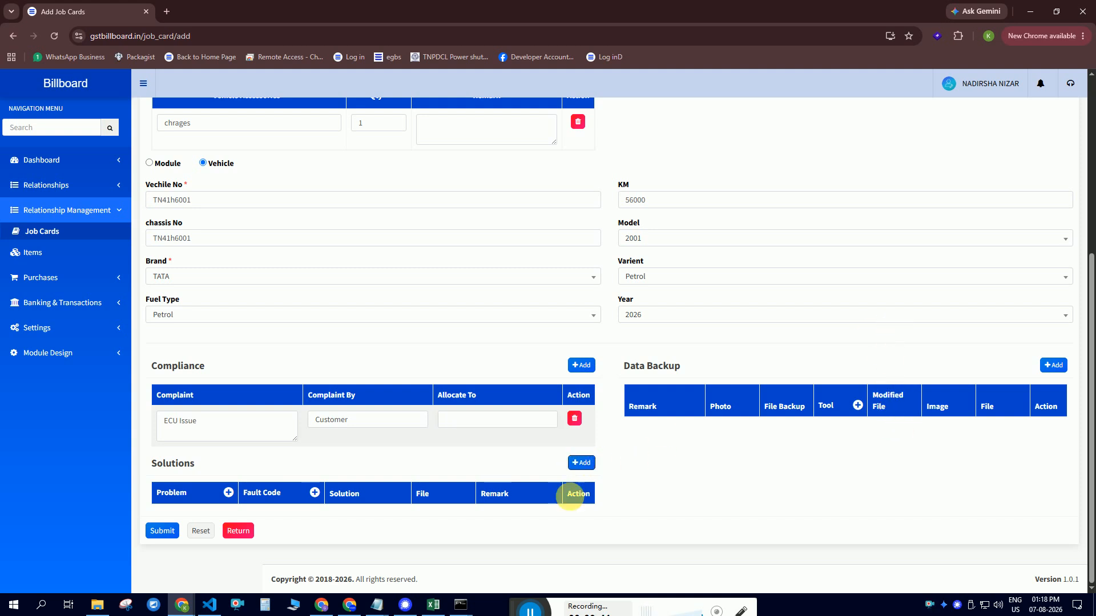
# Step: Add a Solutions row with problem Board issues and fault code 001
pyautogui.click(582, 463)
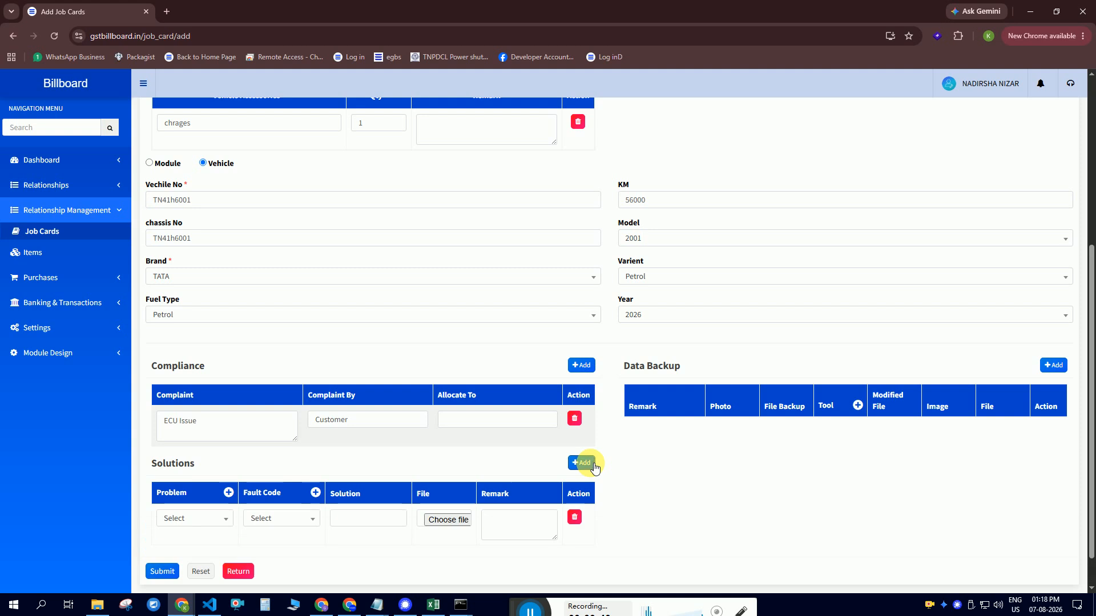
pyautogui.click(194, 519)
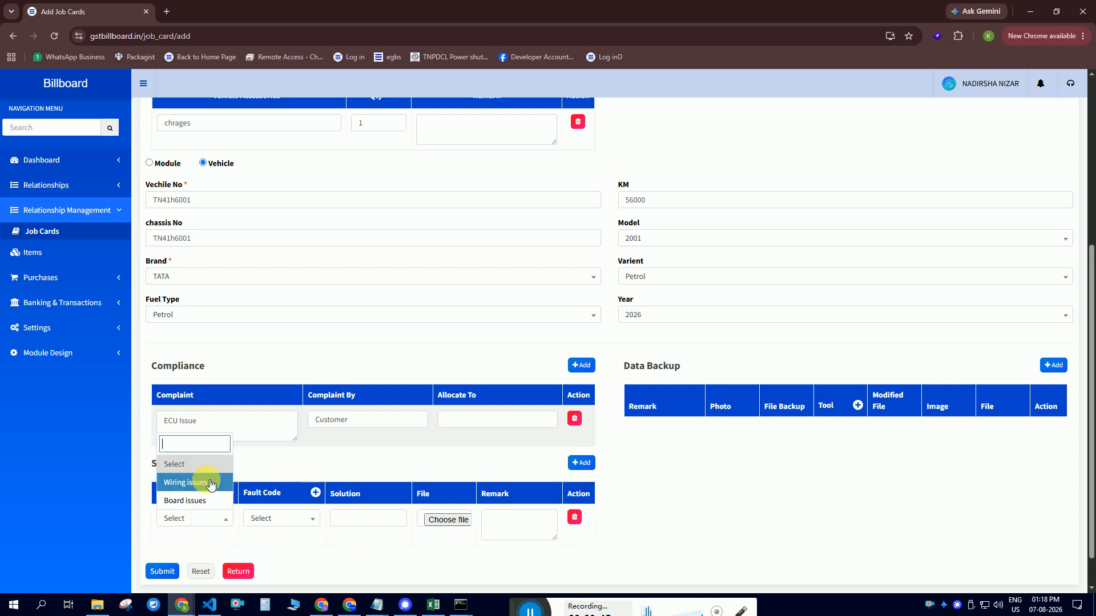
pyautogui.click(194, 501)
pyautogui.click(274, 517)
pyautogui.click(269, 483)
pyautogui.click(366, 519)
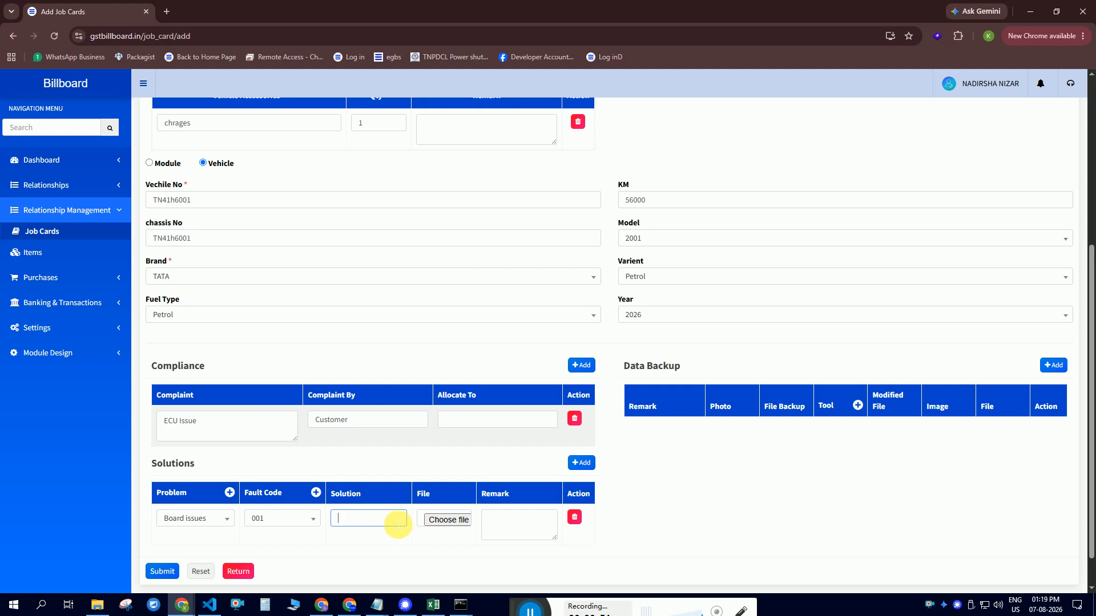
pyautogui.click(737, 476)
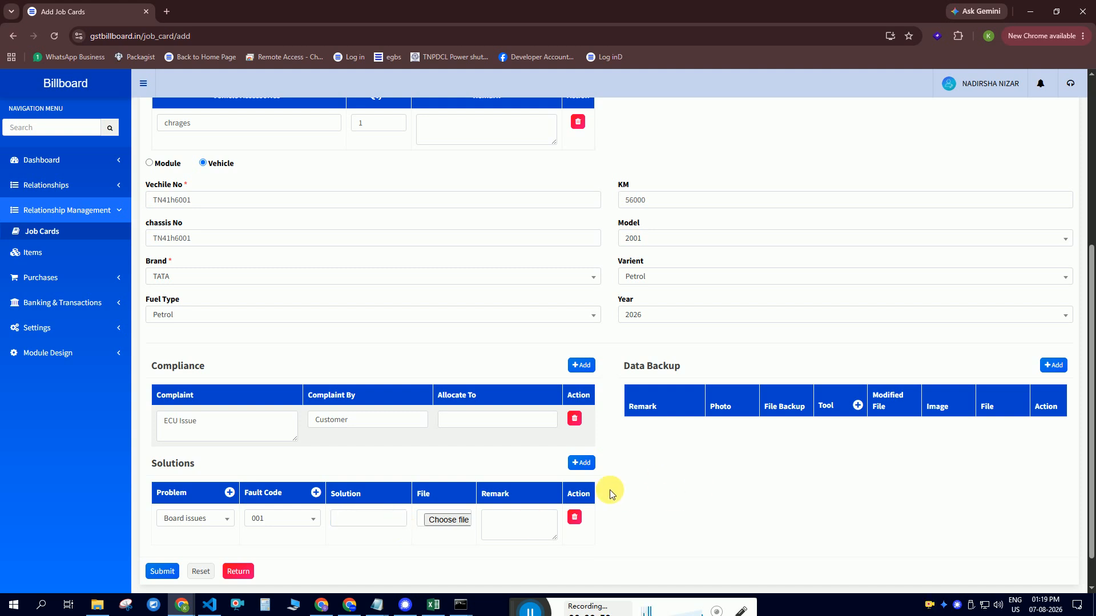
# Step: Add a Data Backup row and then delete it
pyautogui.click(1054, 367)
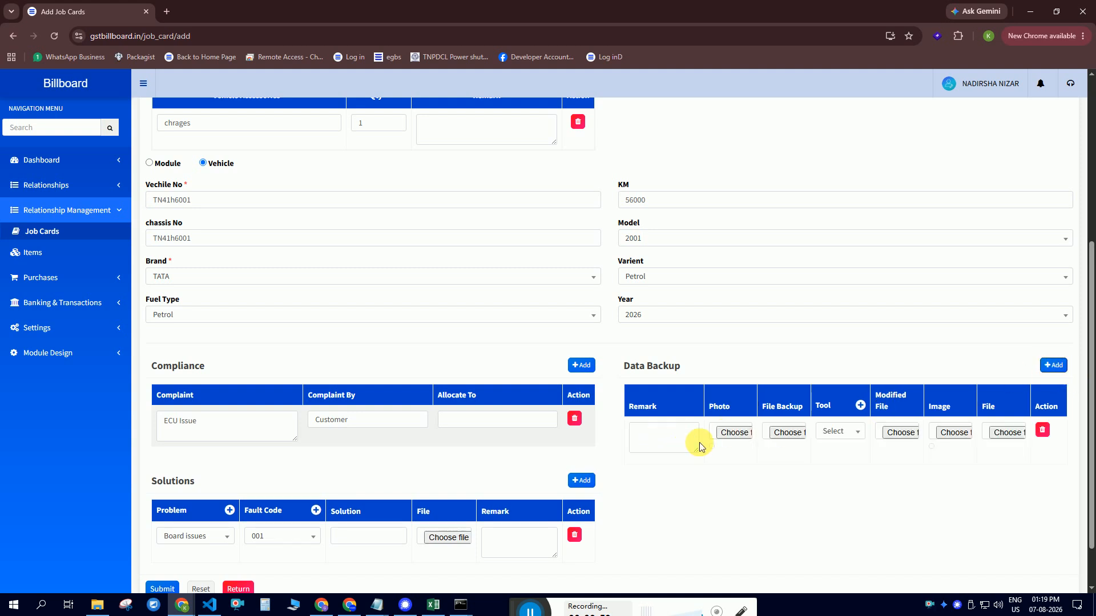
pyautogui.click(1042, 431)
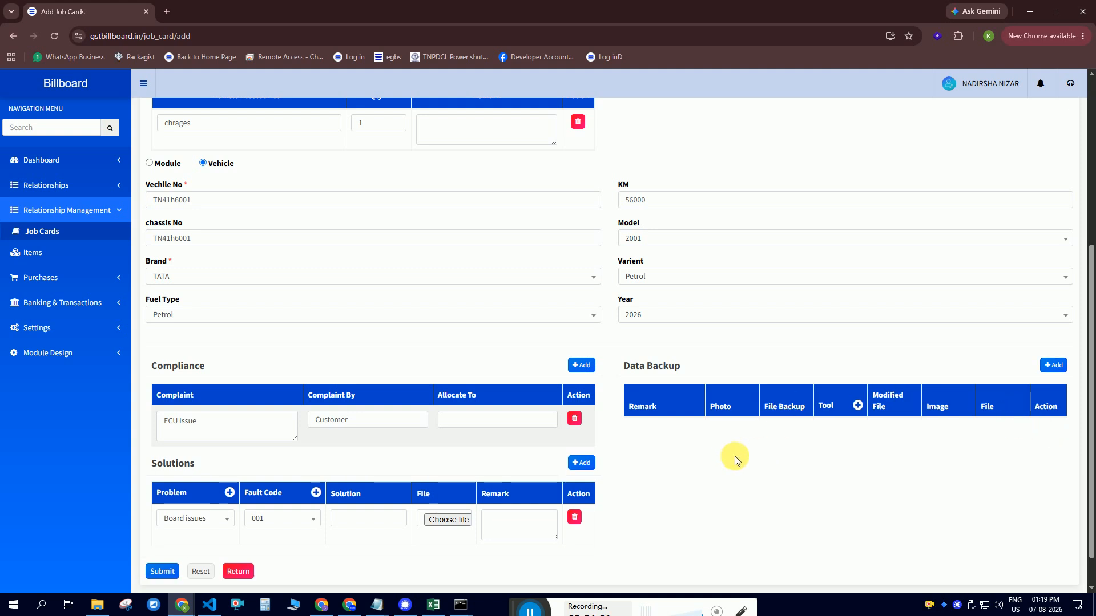
pyautogui.scroll(3, 735, 457)
pyautogui.scroll(-3, 633, 491)
# Step: Save the job card and open its Print Customer Copy, cancelling the print dialog
pyautogui.click(164, 572)
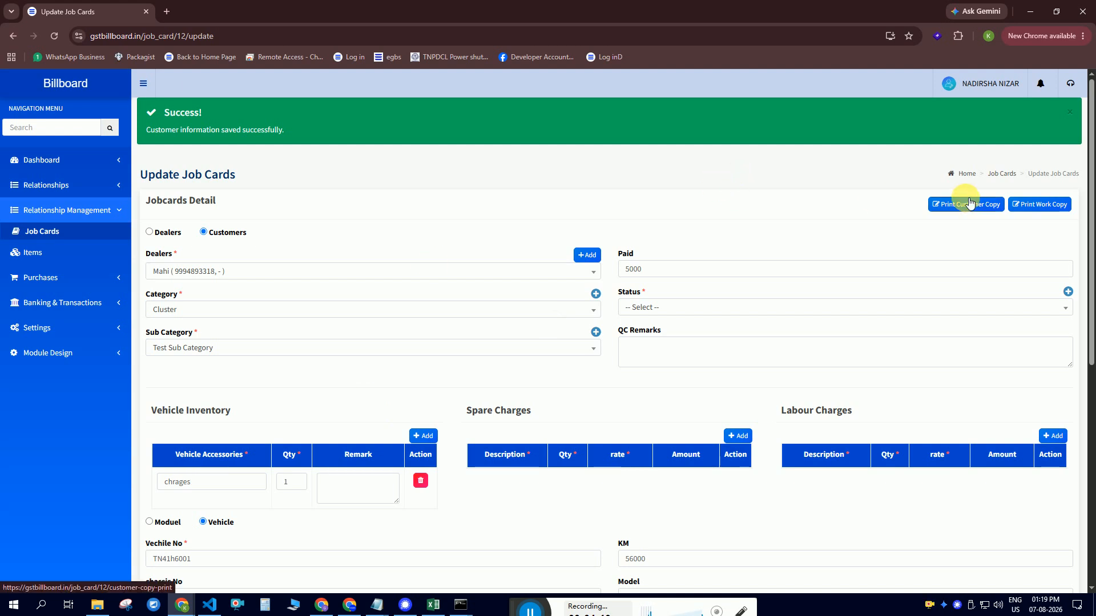
pyautogui.click(960, 143)
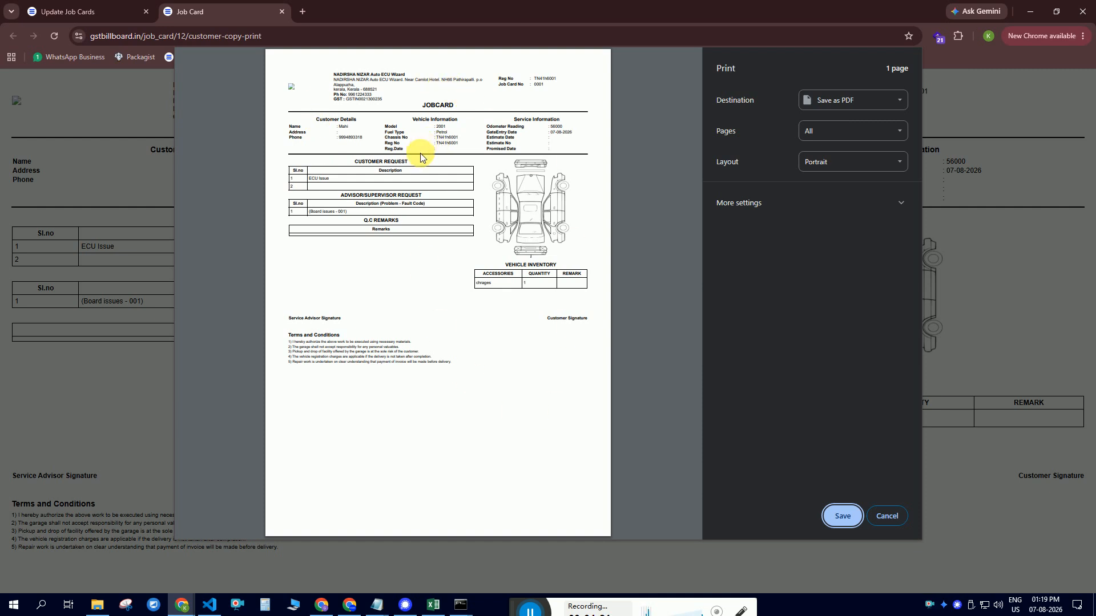
pyautogui.click(889, 524)
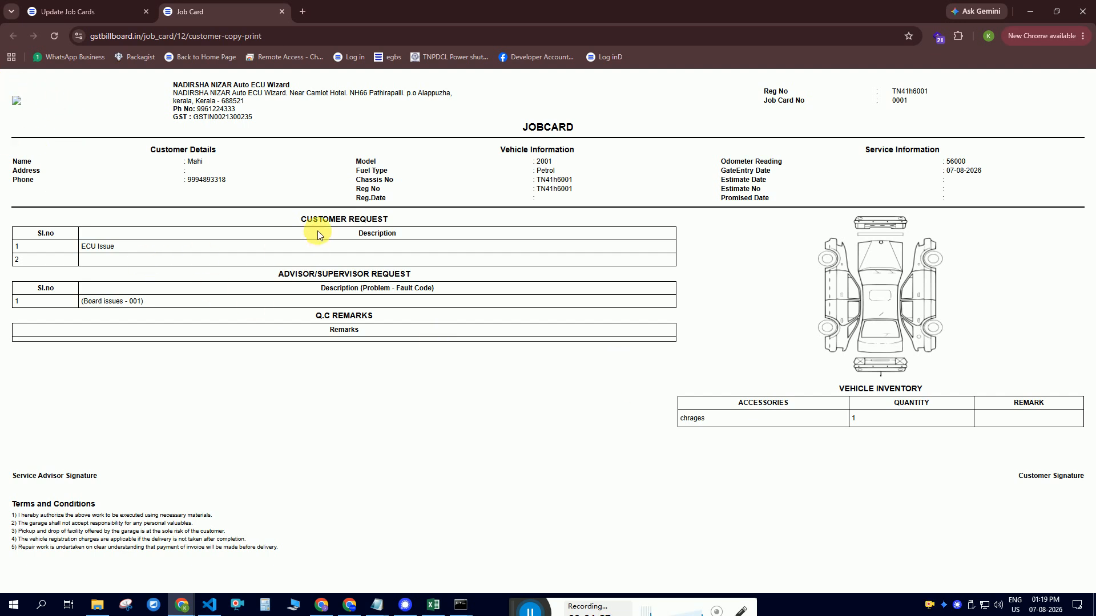
# Step: Review the copy's request headings, inventory table and terms, then return to Update Job Cards
pyautogui.tripleClick(365, 219)
pyautogui.moveTo(277, 275); pyautogui.dragTo(436, 276)
pyautogui.moveTo(296, 314); pyautogui.dragTo(398, 319)
pyautogui.moveTo(685, 418); pyautogui.dragTo(1034, 422)
pyautogui.click(1034, 422)
pyautogui.moveTo(325, 557); pyautogui.dragTo(179, 516)
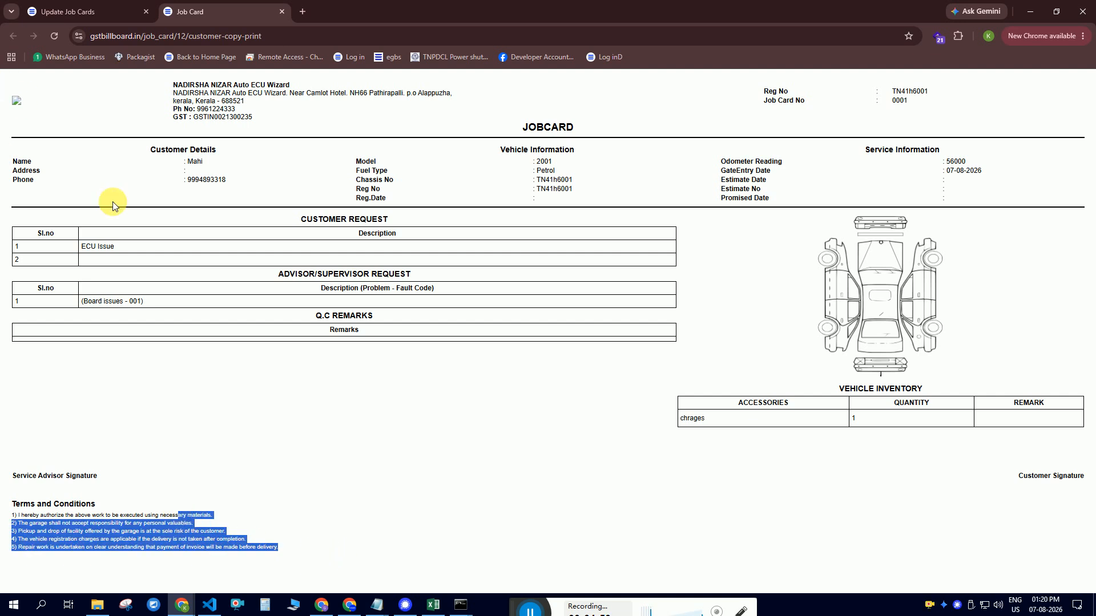
pyautogui.click(1056, 446)
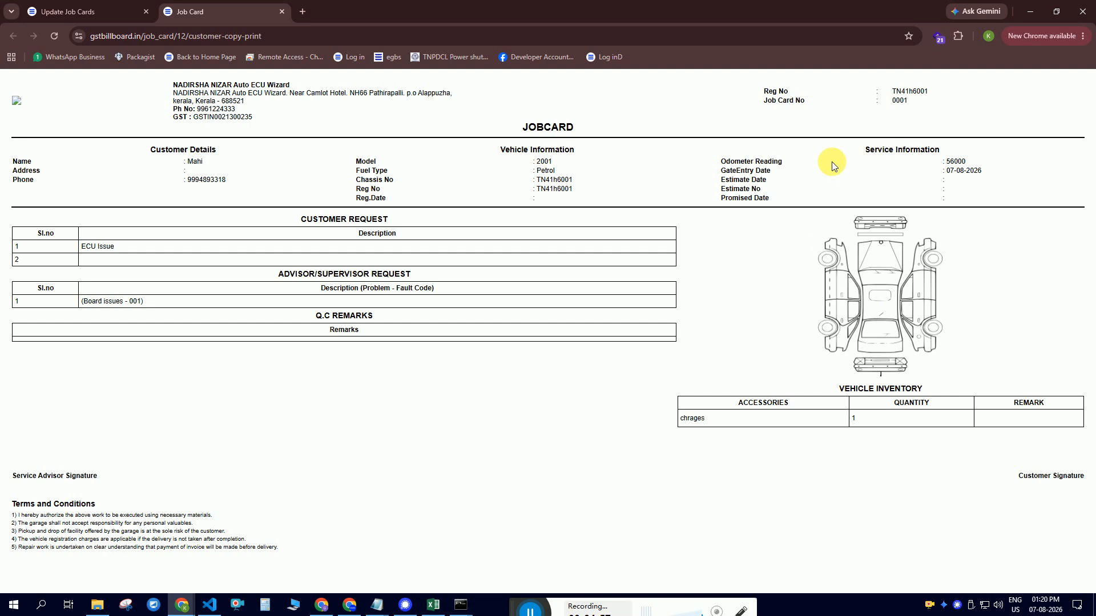
pyautogui.moveTo(769, 92); pyautogui.dragTo(887, 92)
pyautogui.click(92, 11)
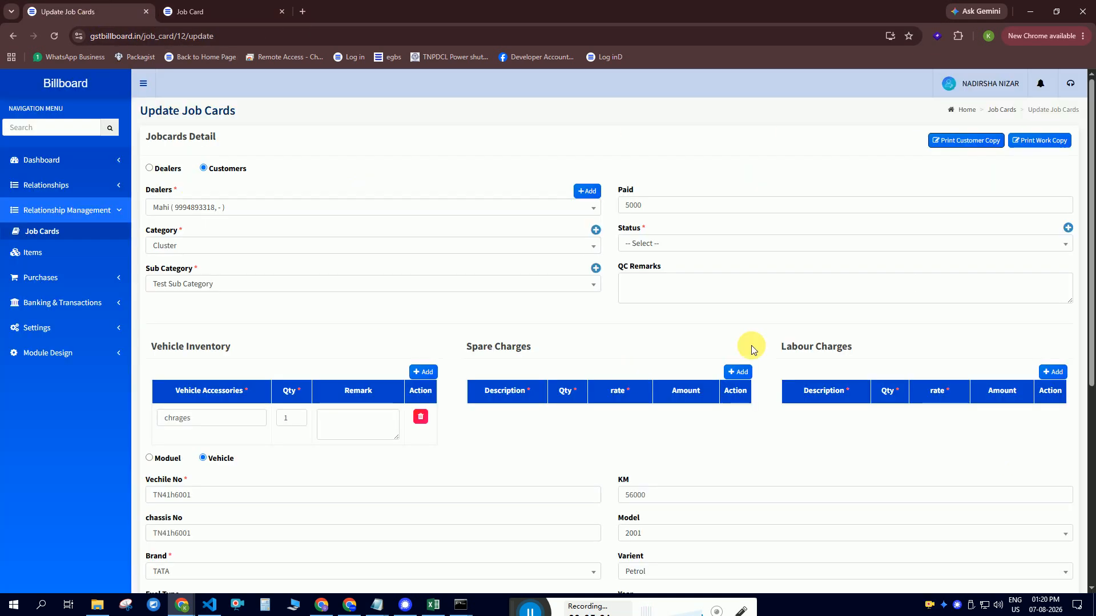
# Step: Add a Spare Charges row for Key at rate 500
pyautogui.scroll(-3, 886, 427)
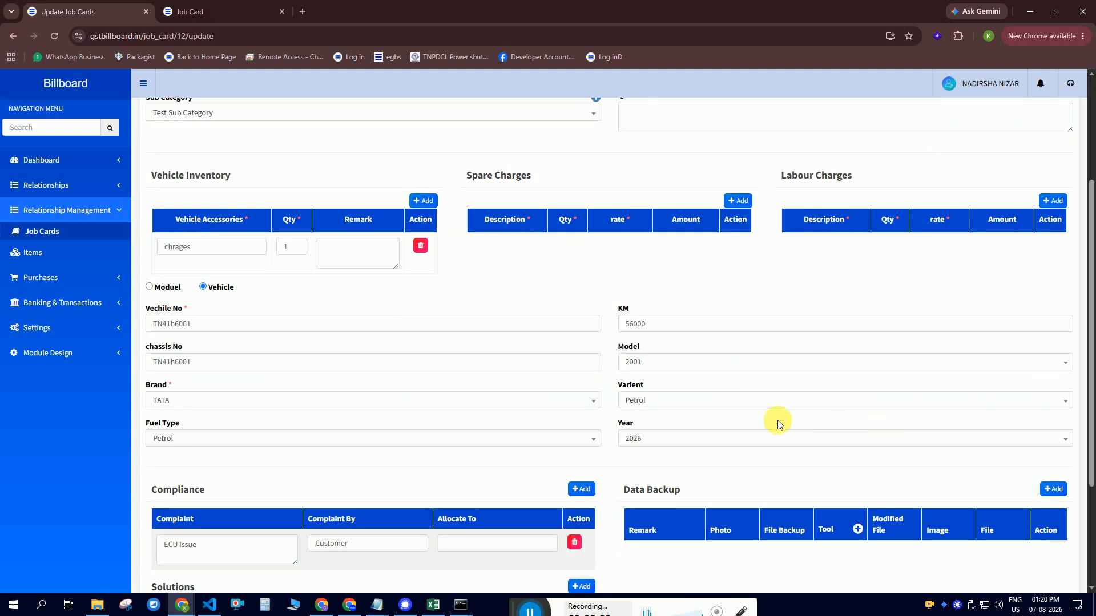
pyautogui.click(737, 201)
pyautogui.click(514, 248)
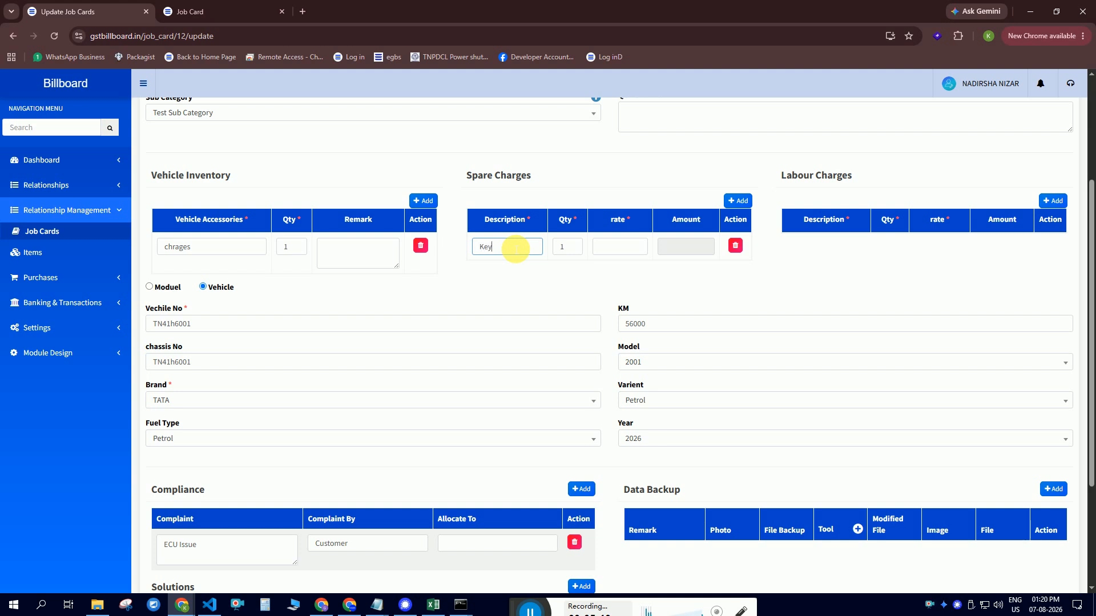
pyautogui.click(617, 250)
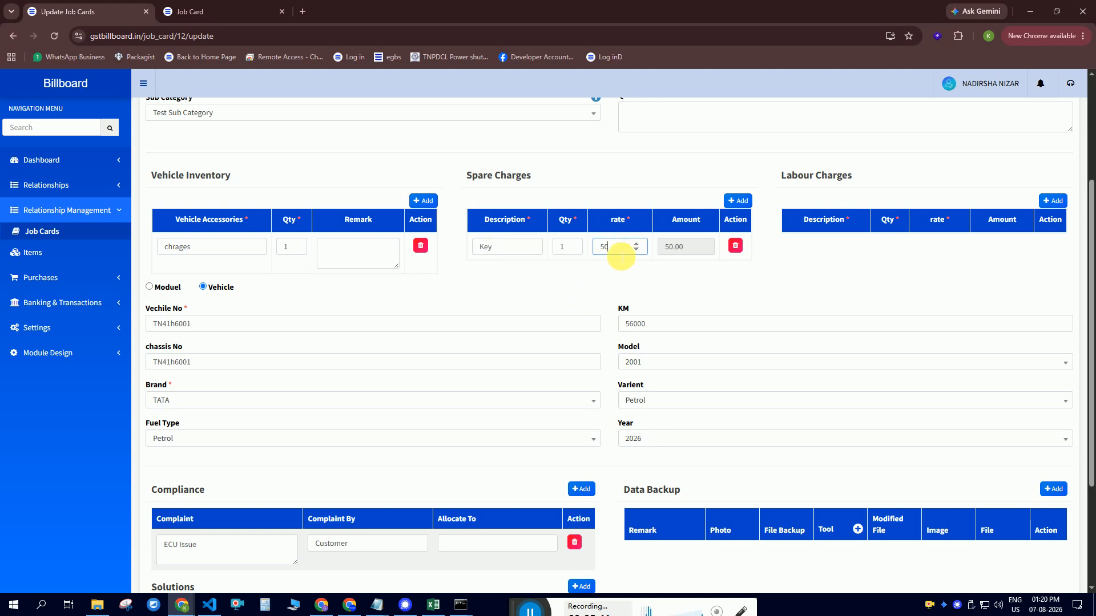
# Step: Add a Labour Charges row 'Labour' at 500
pyautogui.click(1053, 201)
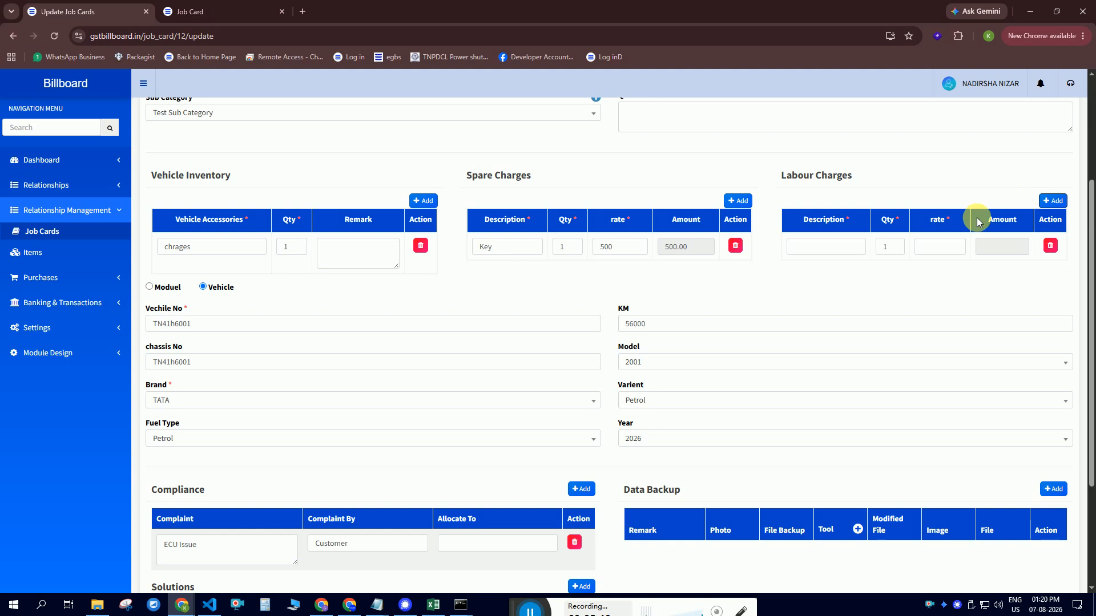
pyautogui.click(824, 251)
pyautogui.write('Labour')
pyautogui.press('Tab')
pyautogui.press('Tab')
pyautogui.write('500')
pyautogui.click(877, 285)
# Step: Set the job status to Progress and save the job card
pyautogui.scroll(-3, 656, 363)
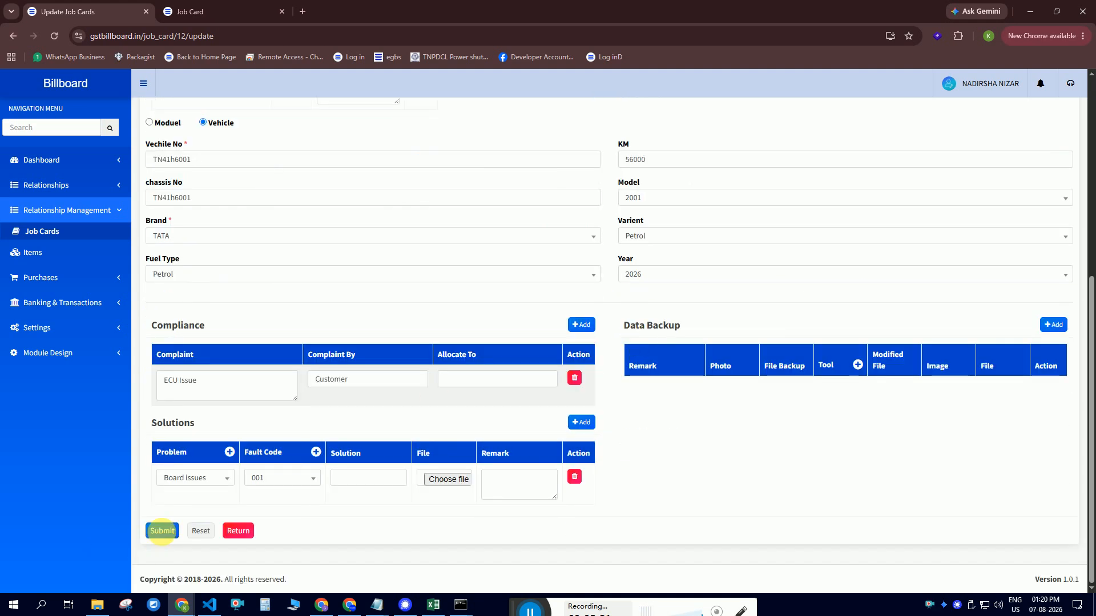
pyautogui.click(154, 538)
pyautogui.click(692, 243)
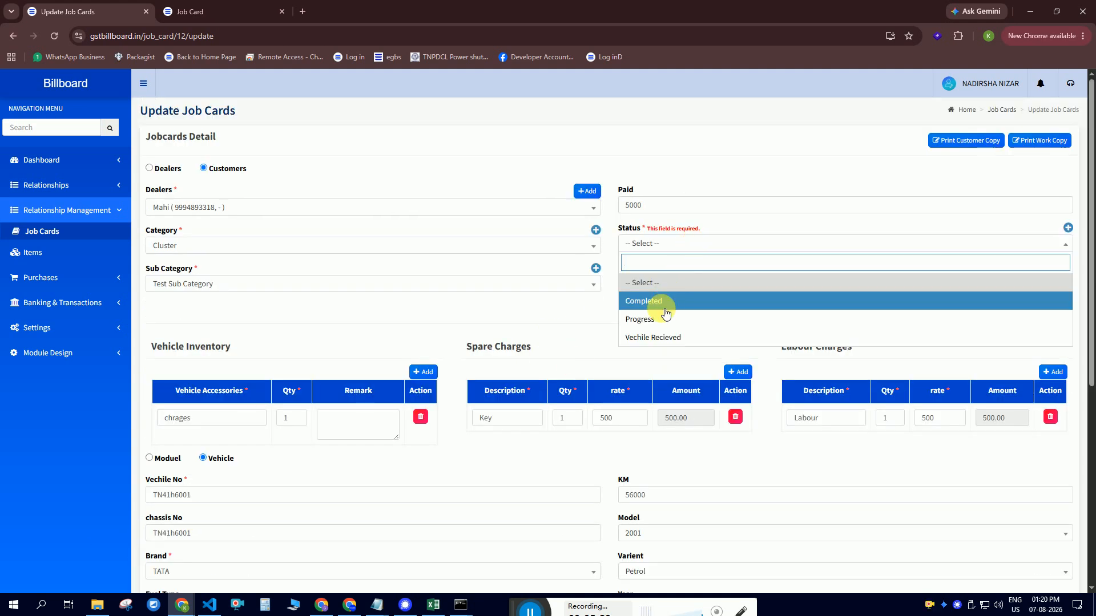
pyautogui.click(640, 319)
pyautogui.scroll(-6, 325, 429)
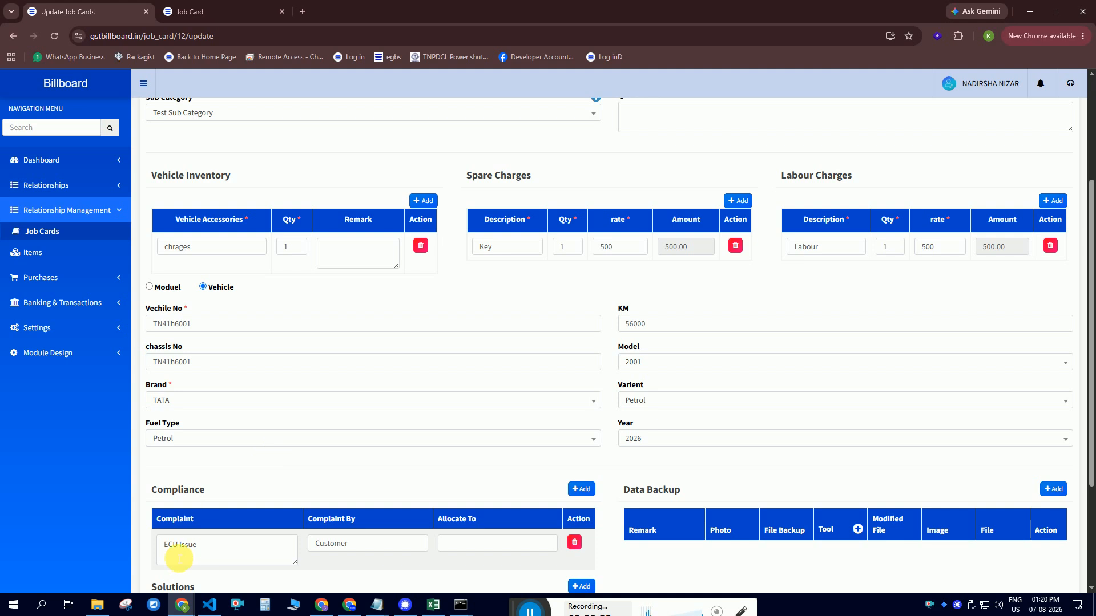
pyautogui.click(162, 530)
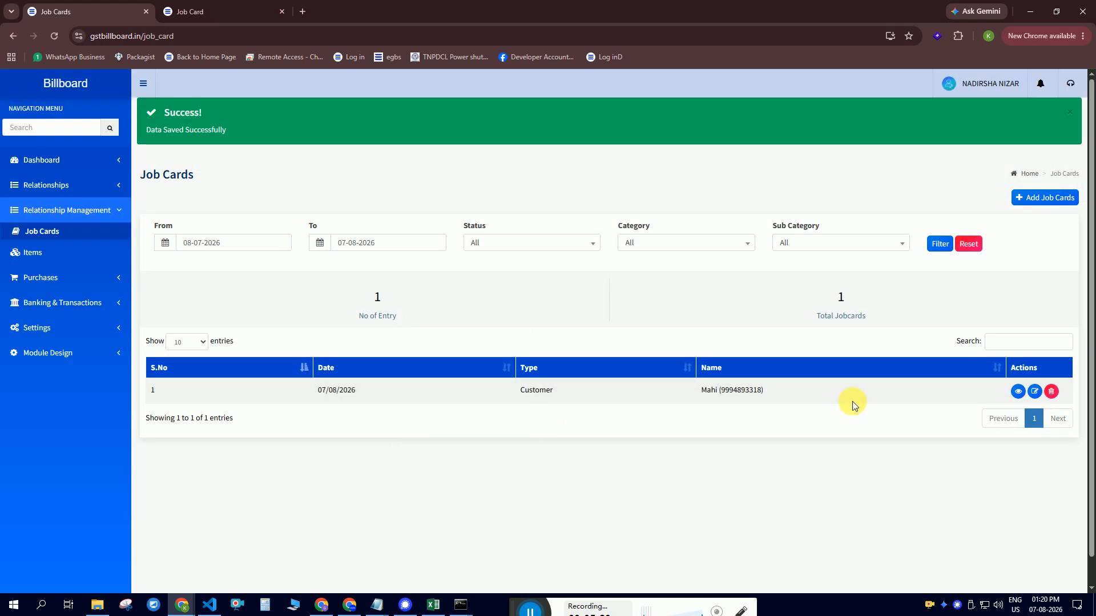
# Step: Open the saved job card's details, bring up its Work Copy invoice for printing, then cancel
pyautogui.click(1018, 392)
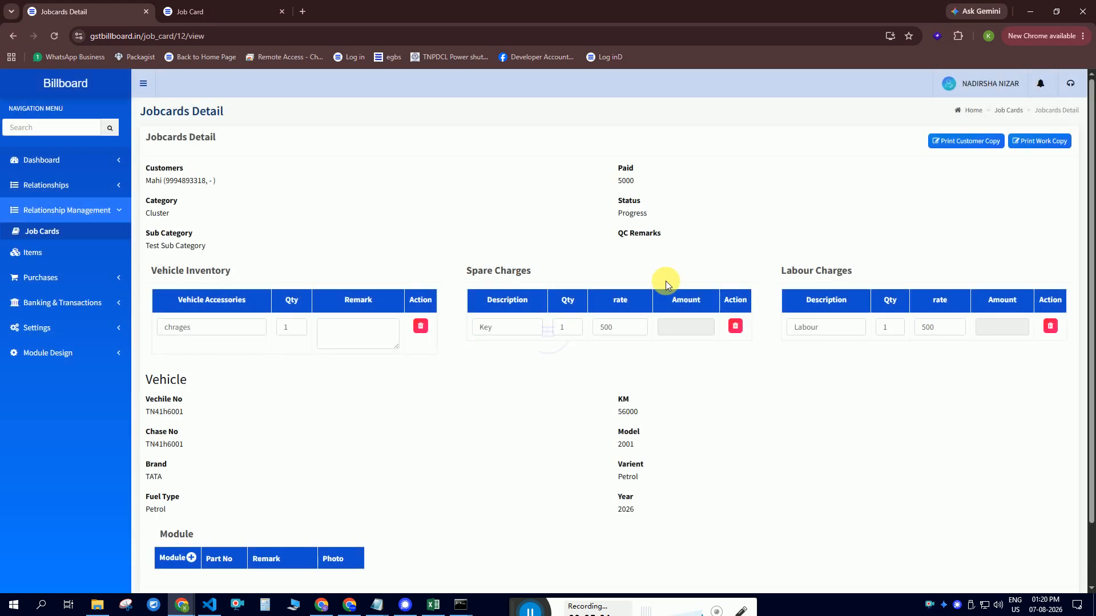
pyautogui.click(1044, 143)
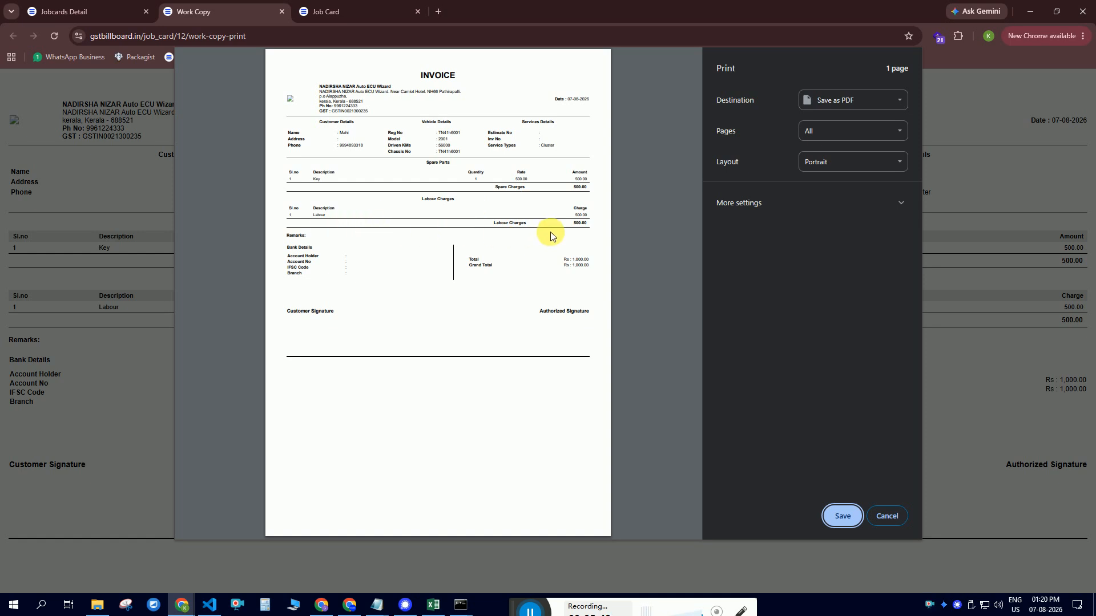
pyautogui.click(897, 517)
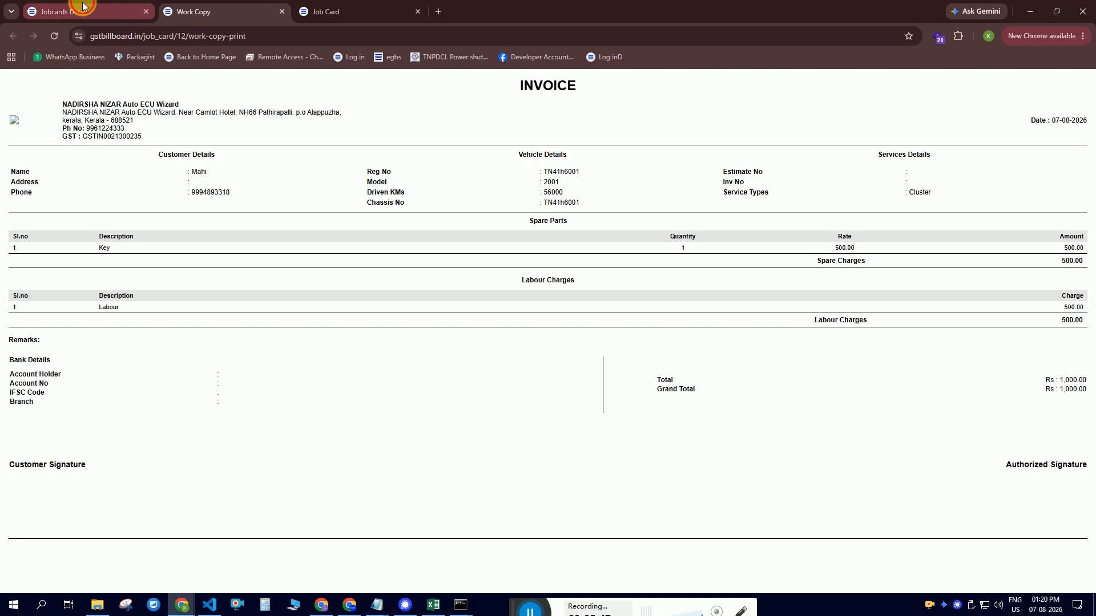
pyautogui.click(80, 12)
# Step: Bring up the Customer Copy for printing, cancel it, and return to the Jobcards Detail page
pyautogui.click(956, 148)
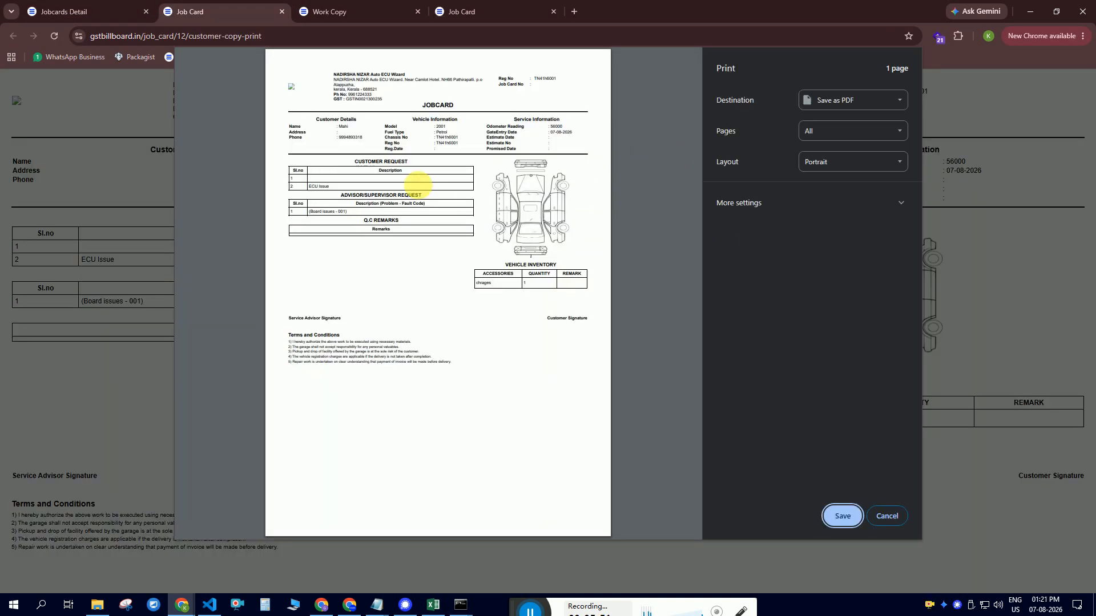
pyautogui.click(886, 516)
pyautogui.click(93, 15)
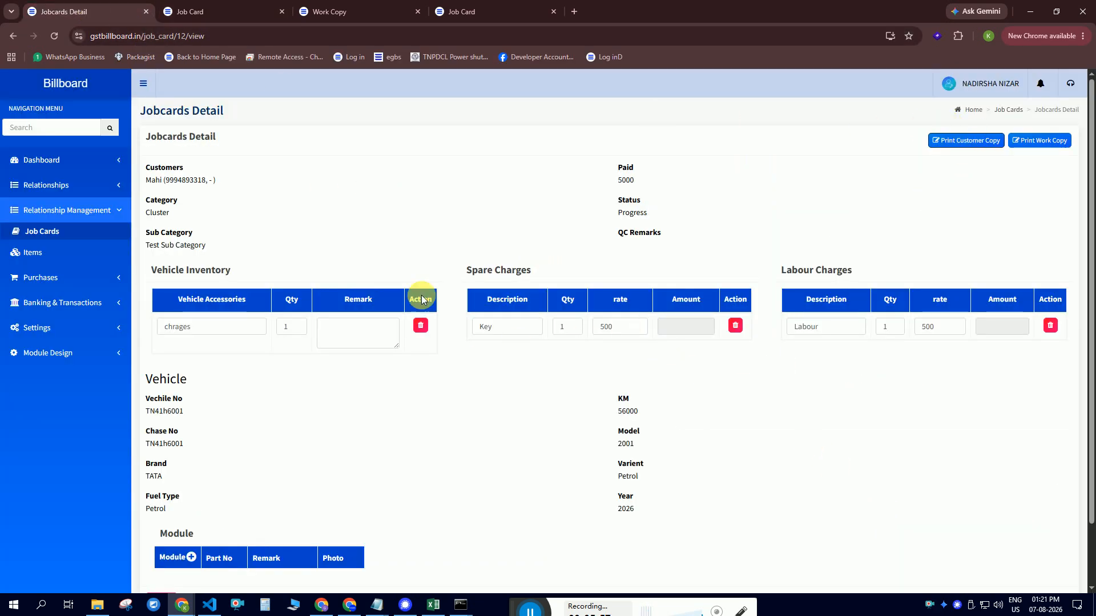
pyautogui.scroll(-1, 437, 450)
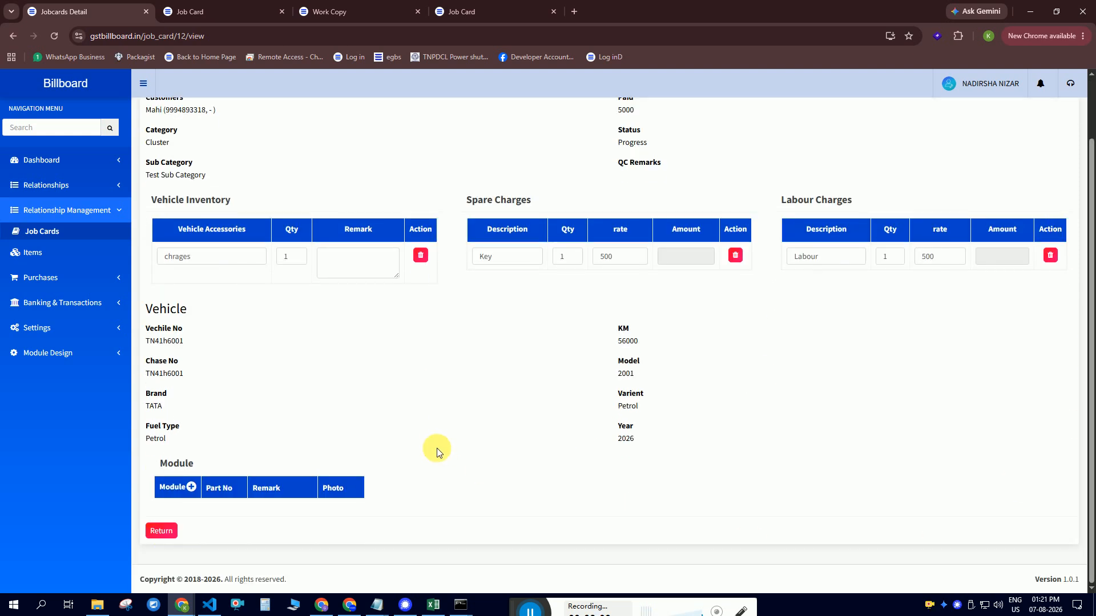
# Step: Open the Auto ECU Dashboard searching by Vehicle No, then open the Job Cards list in a new tab
pyautogui.click(100, 189)
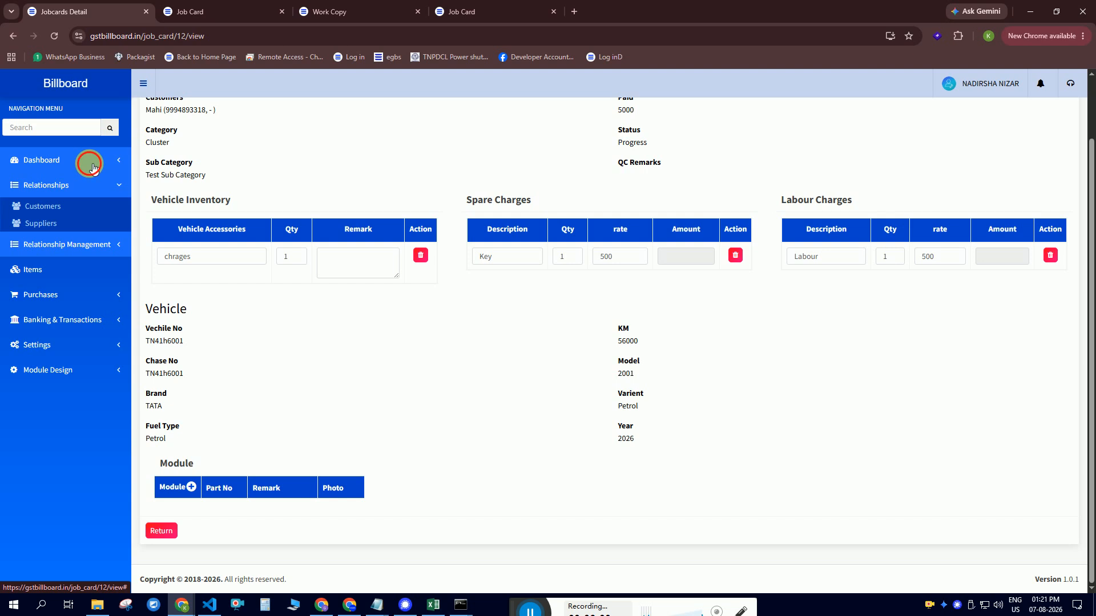
pyautogui.click(88, 162)
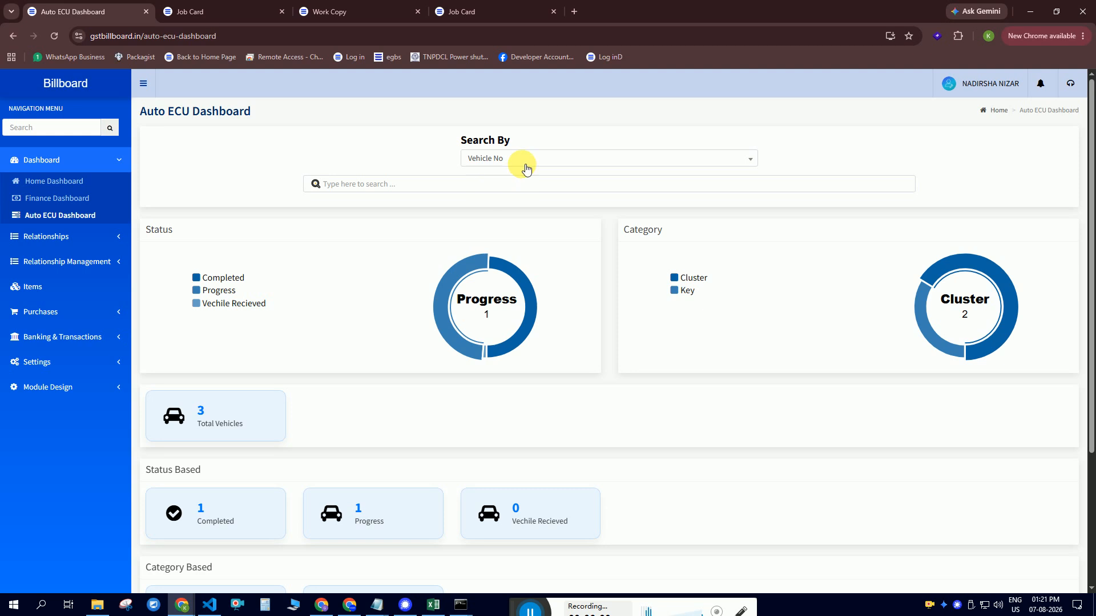
pyautogui.click(365, 187)
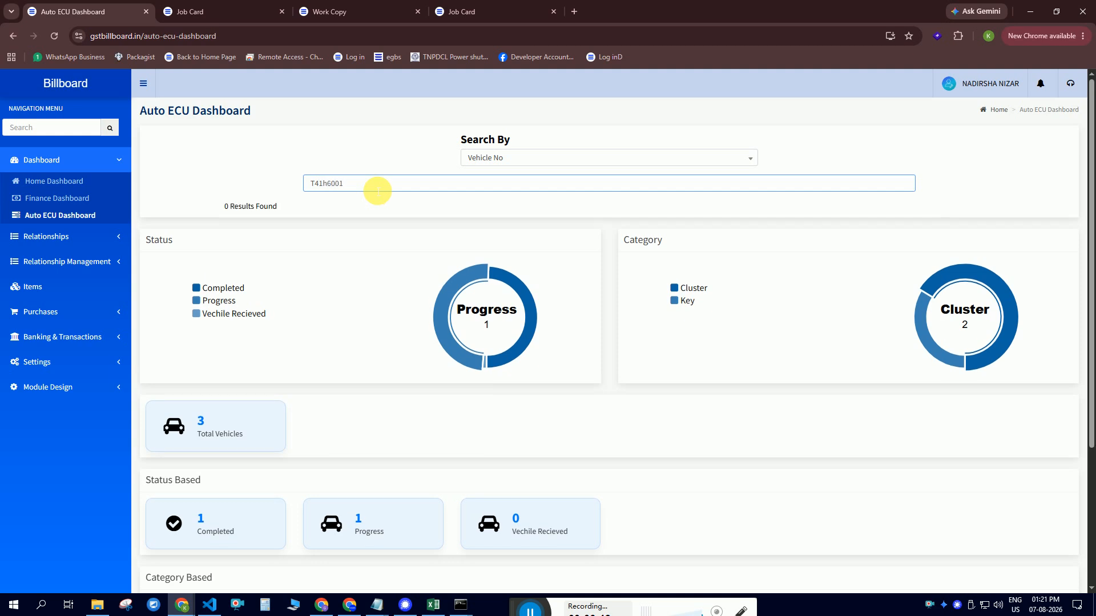
pyautogui.click(114, 264)
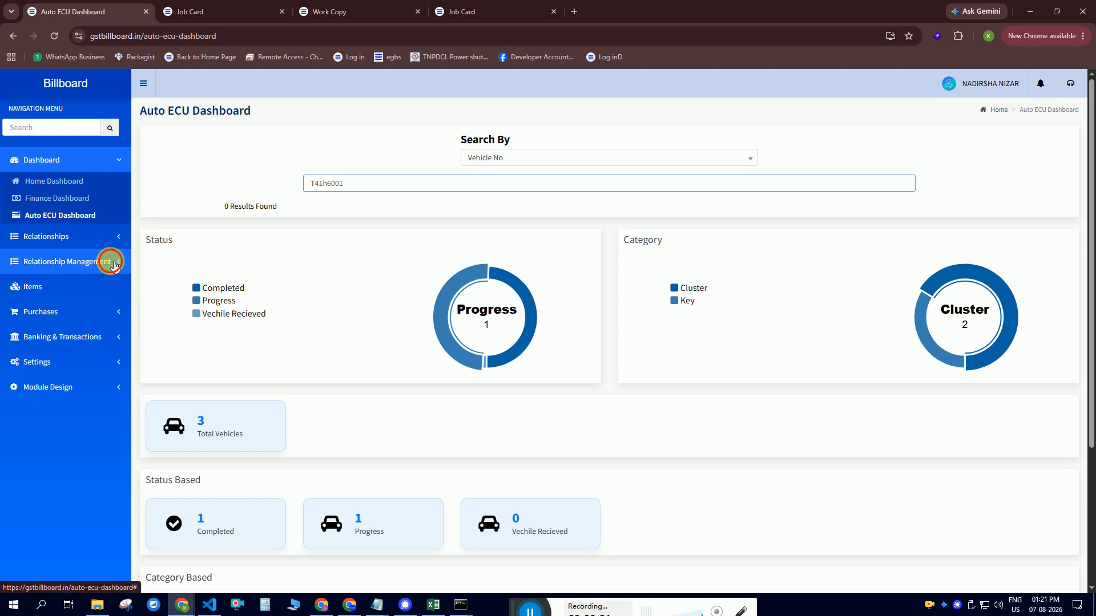
pyautogui.middleClick(44, 233)
pyautogui.click(323, 17)
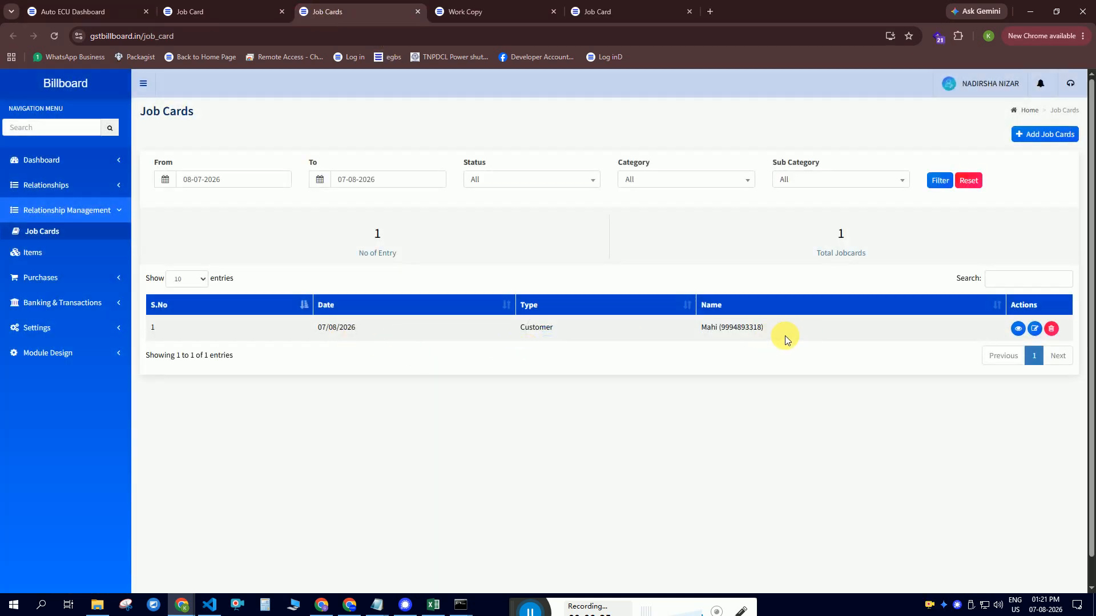
pyautogui.click(1035, 329)
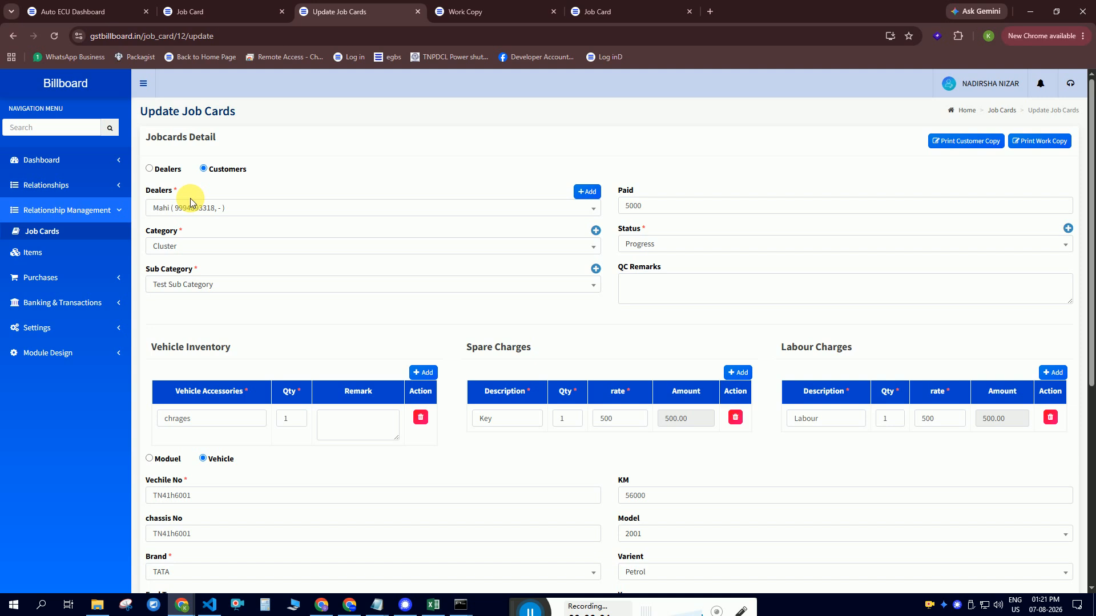
pyautogui.click(234, 498)
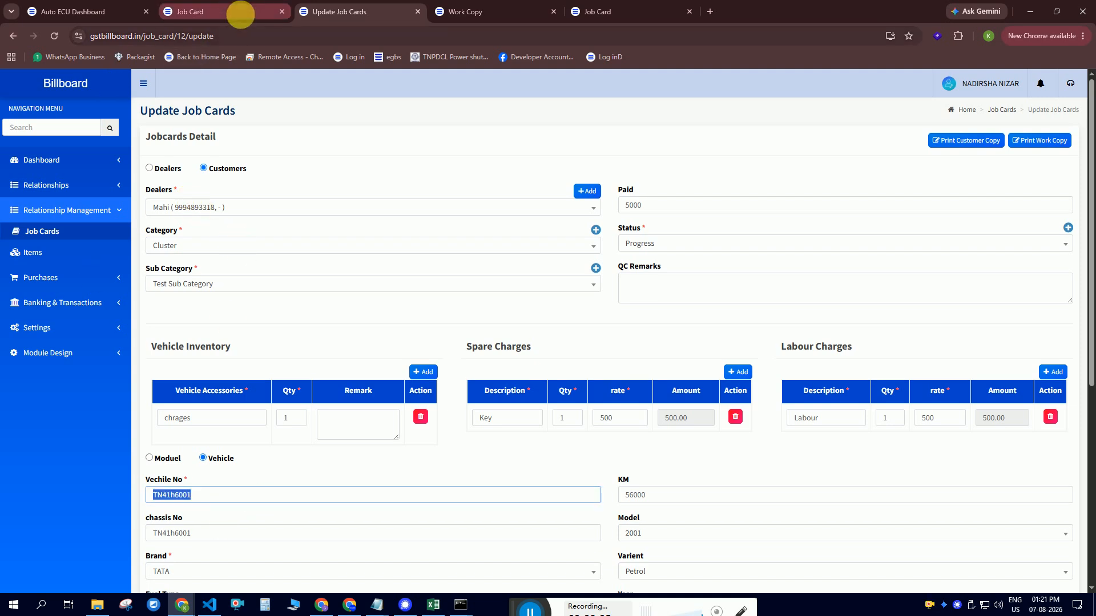
pyautogui.click(231, 12)
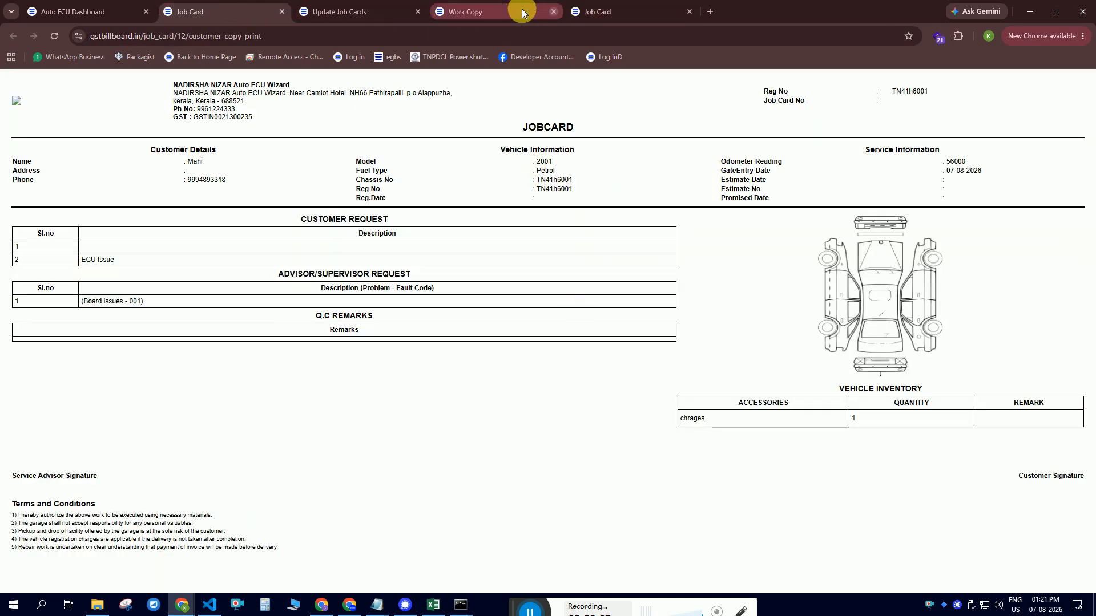
pyautogui.click(110, 12)
pyautogui.click(523, 180)
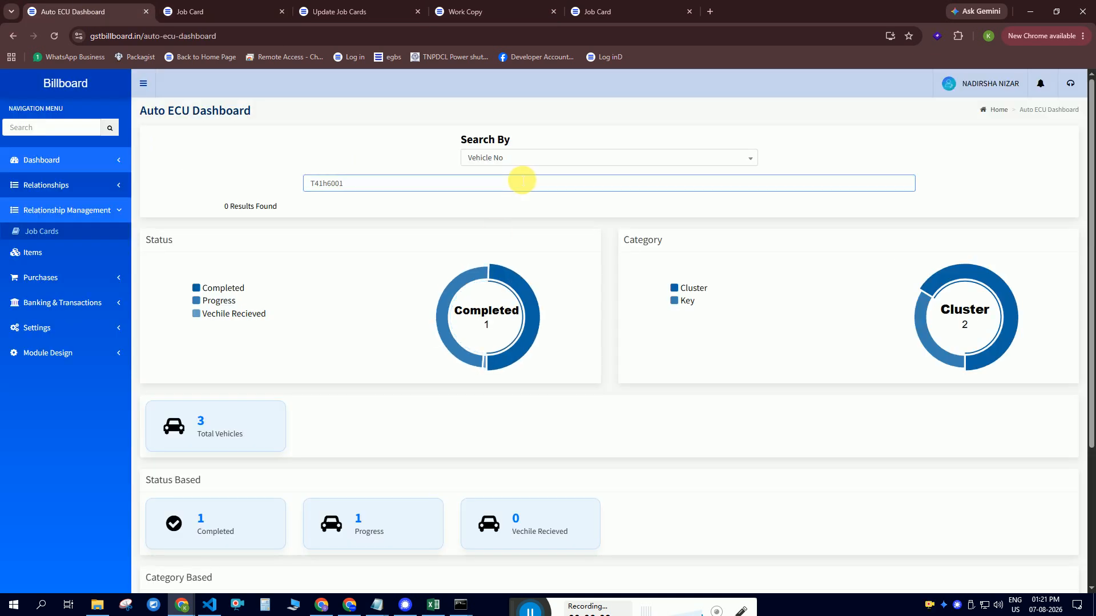
pyautogui.click(539, 158)
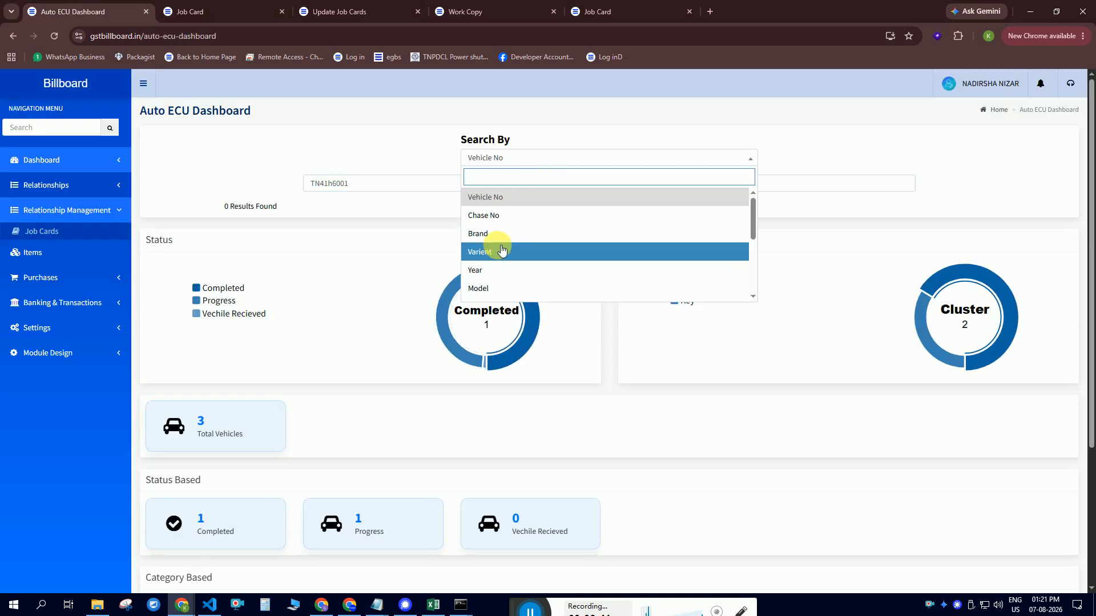
pyautogui.click(510, 222)
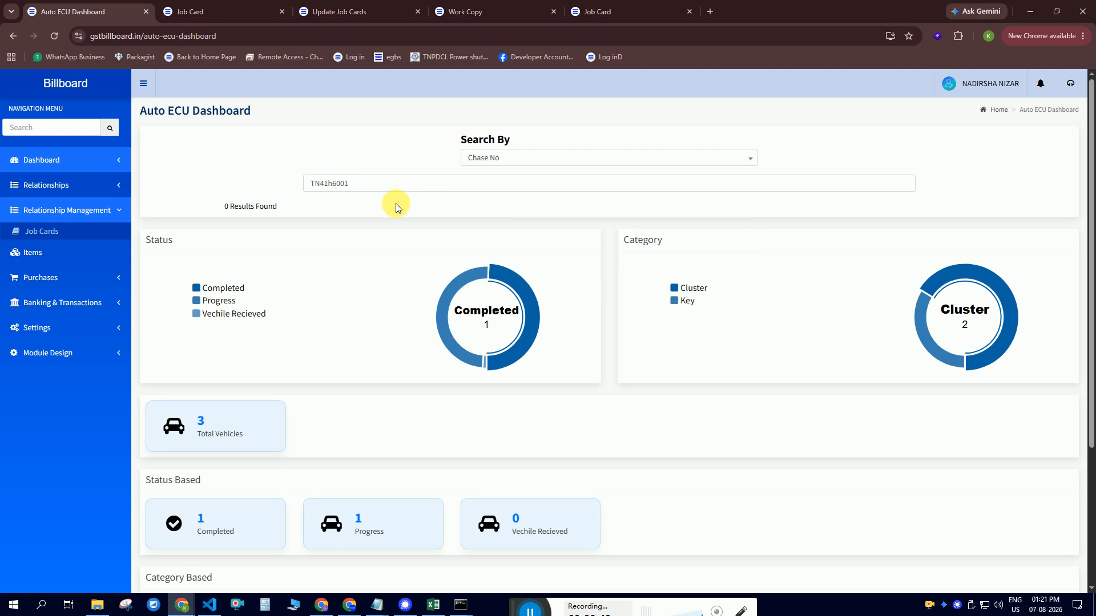
pyautogui.click(827, 186)
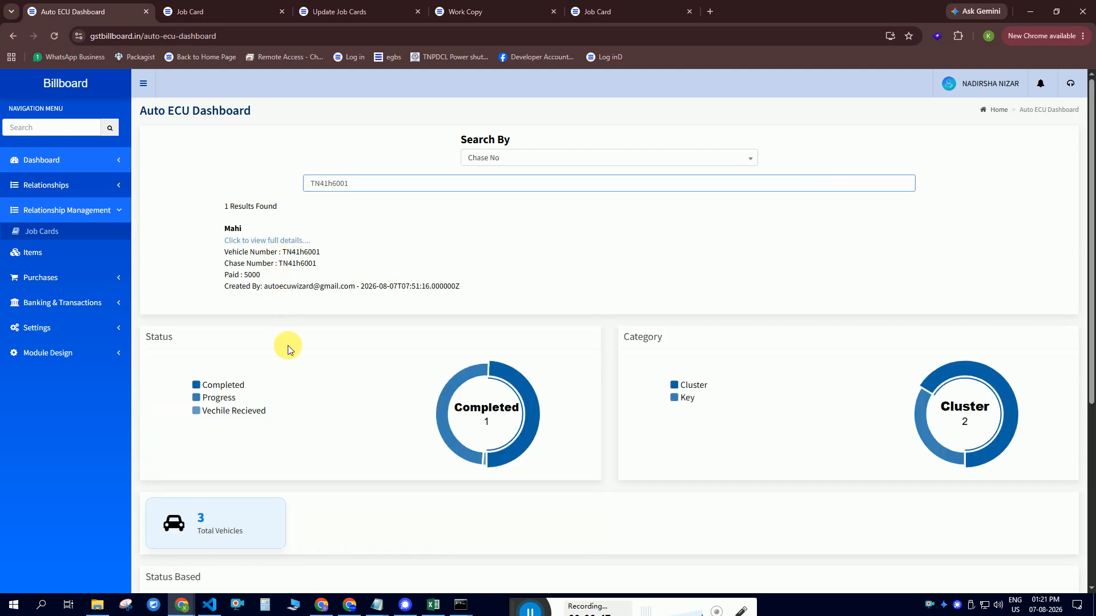
# Step: Switch Search By back to Vehicle No and open the found job card's full details
pyautogui.click(514, 157)
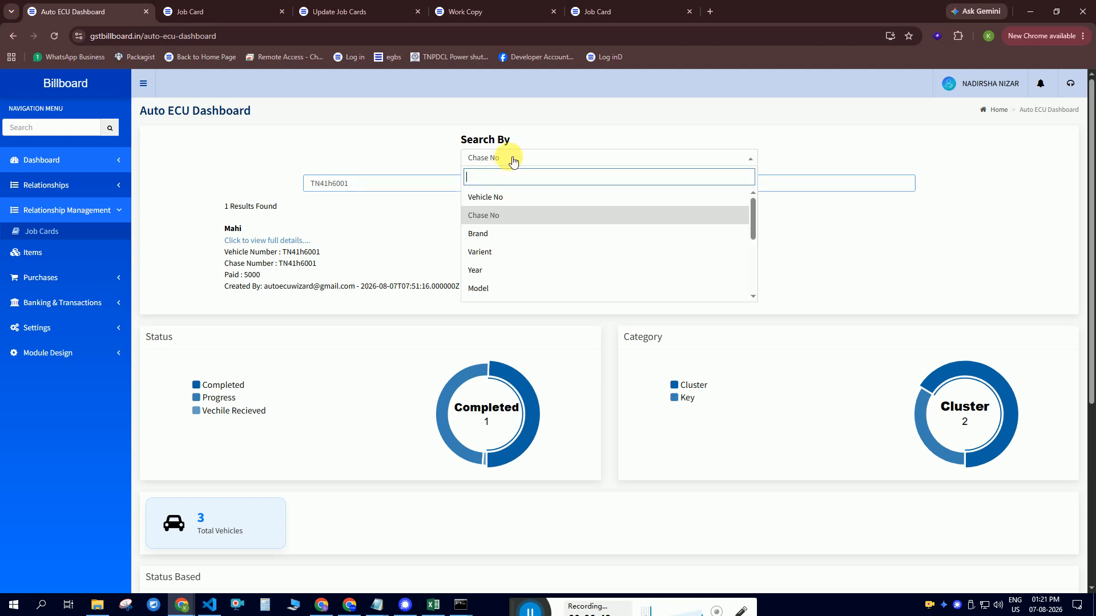
pyautogui.click(411, 186)
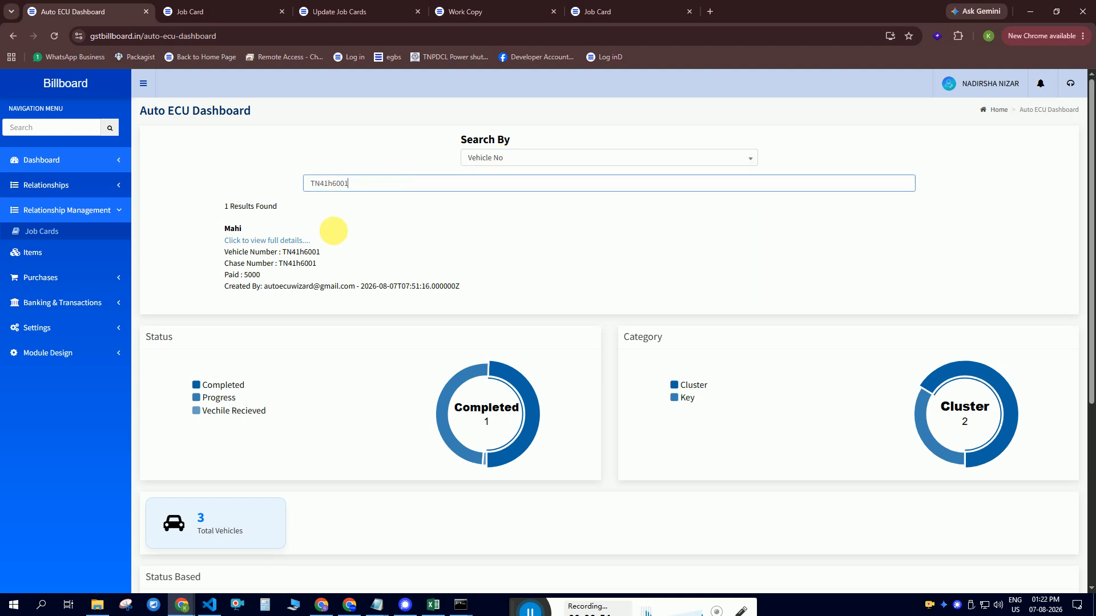
pyautogui.click(266, 241)
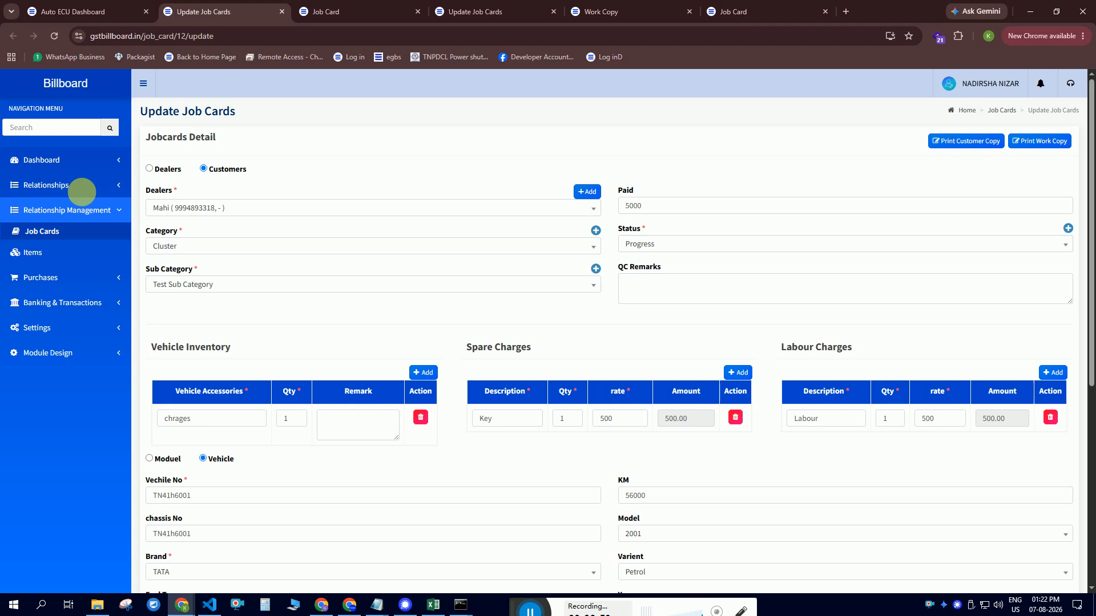
# Step: Review the dashboard's Completed and Progress legend, Category chart heading, and Attachment Approval section
pyautogui.click(40, 12)
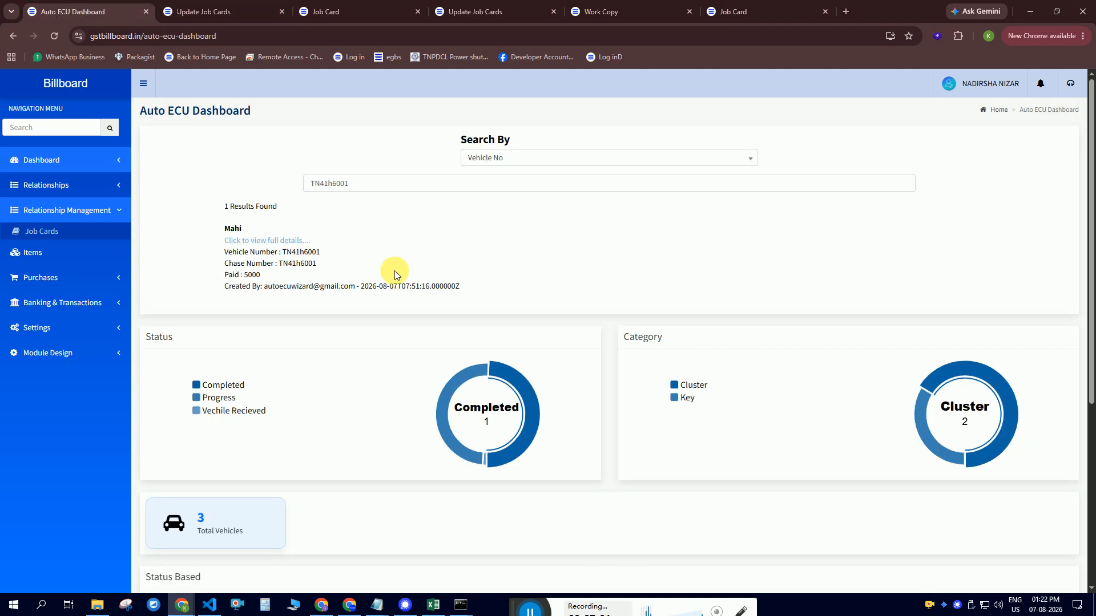
pyautogui.scroll(-3, 398, 271)
pyautogui.doubleClick(217, 215)
pyautogui.doubleClick(223, 227)
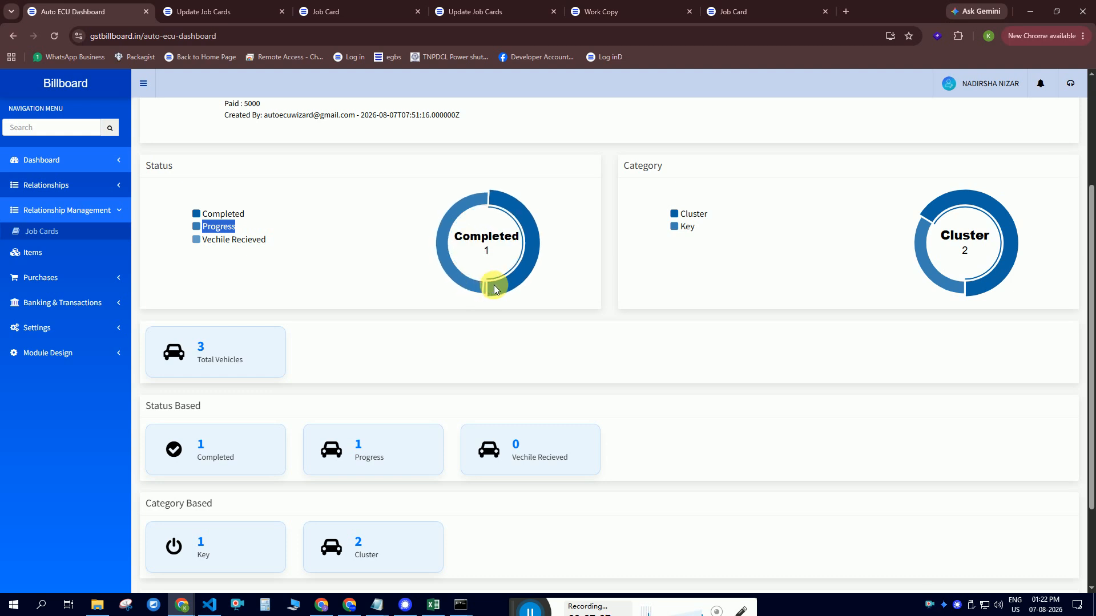
pyautogui.moveTo(630, 166); pyautogui.dragTo(654, 167)
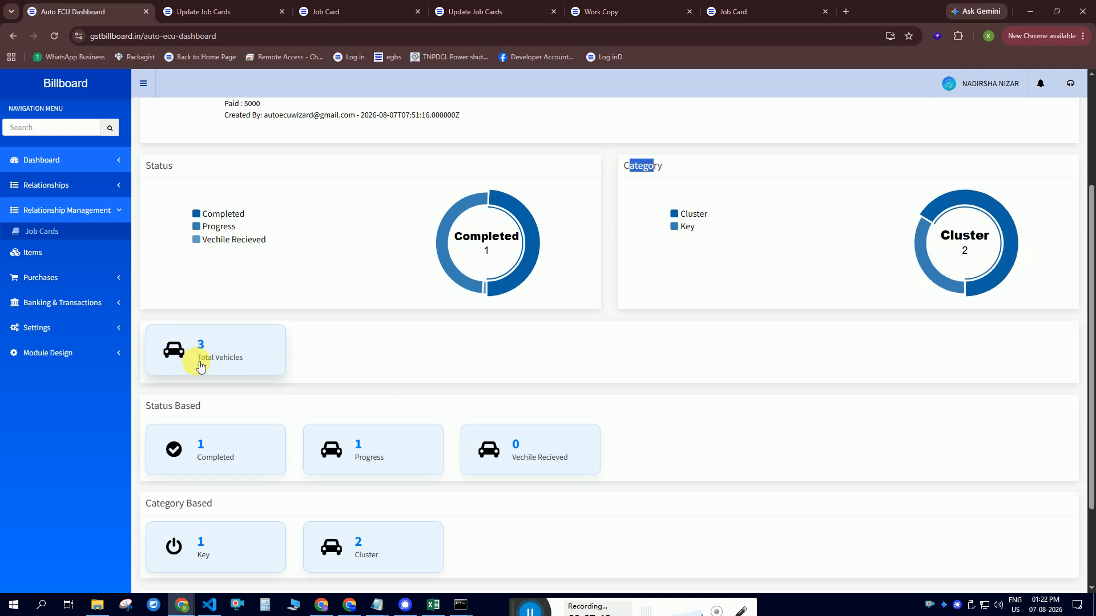
pyautogui.scroll(-2, 212, 355)
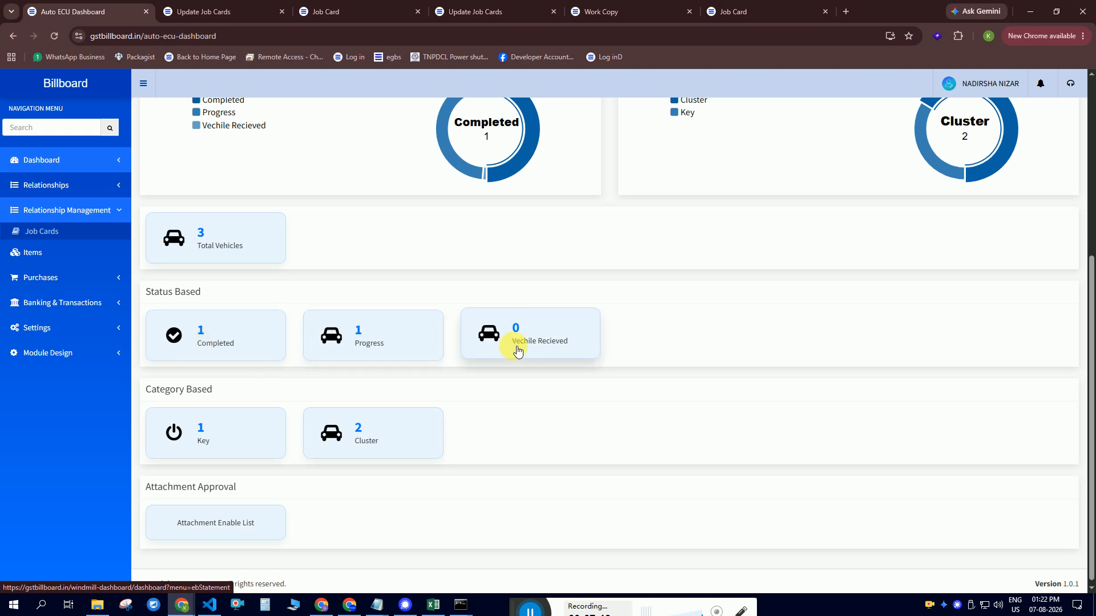
pyautogui.scroll(-1, 220, 390)
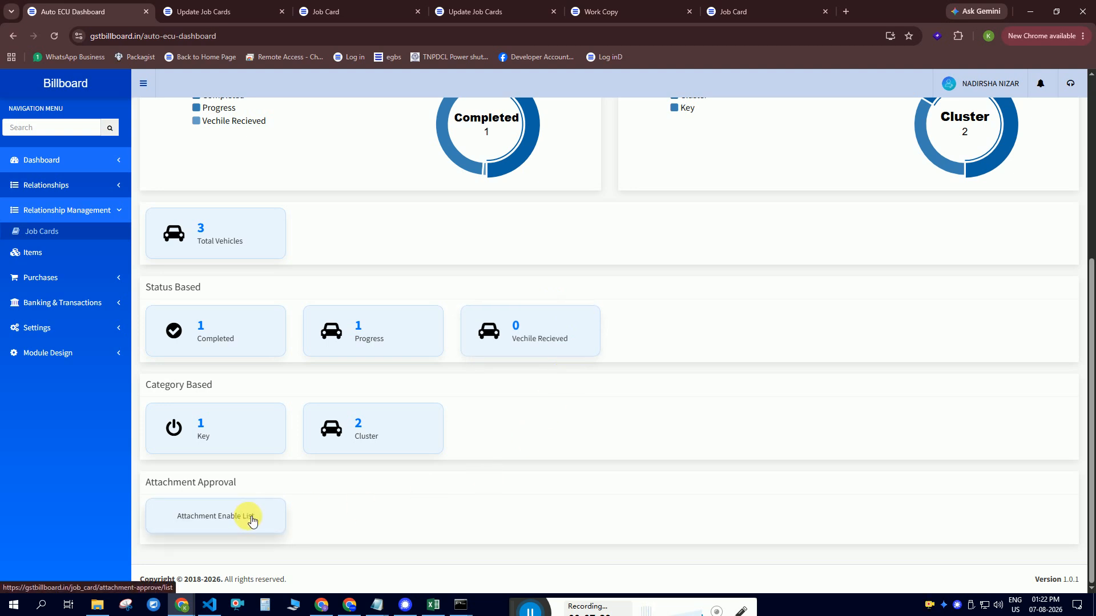
pyautogui.click(336, 11)
# Step: Add empty Data Backup rows on job card 12's update form, then return to the Auto ECU dashboard
pyautogui.click(499, 11)
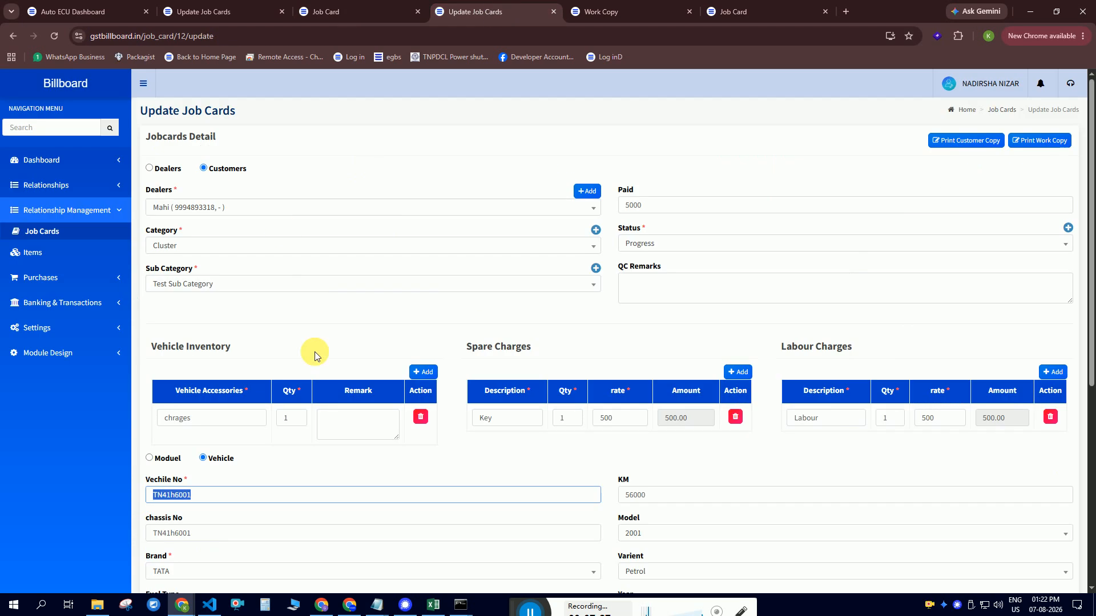
pyautogui.scroll(-4, 644, 476)
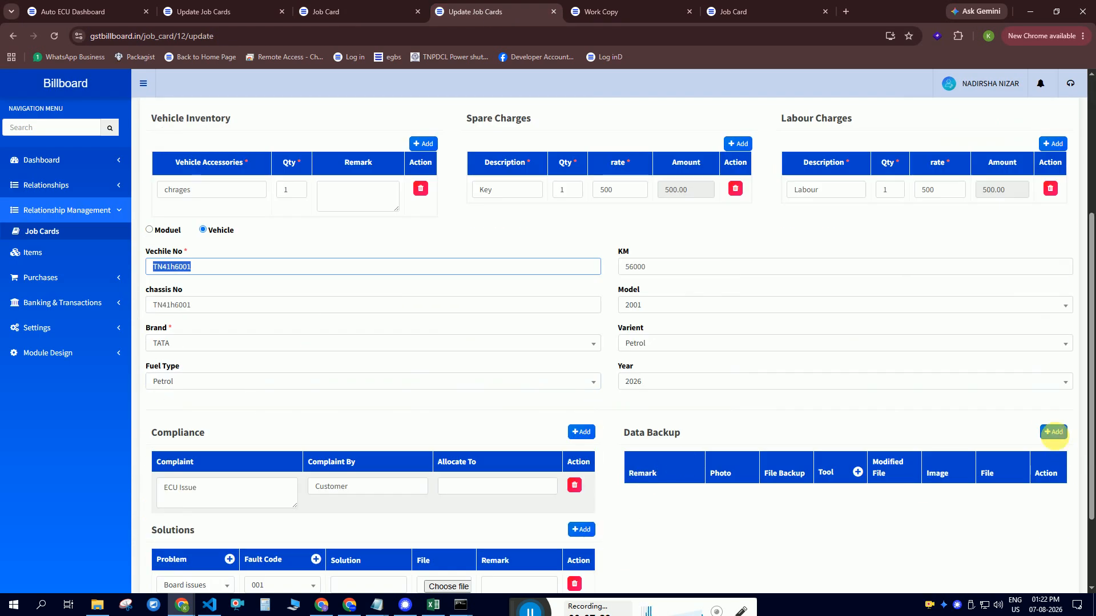
pyautogui.click(1056, 432)
pyautogui.scroll(-3, 742, 502)
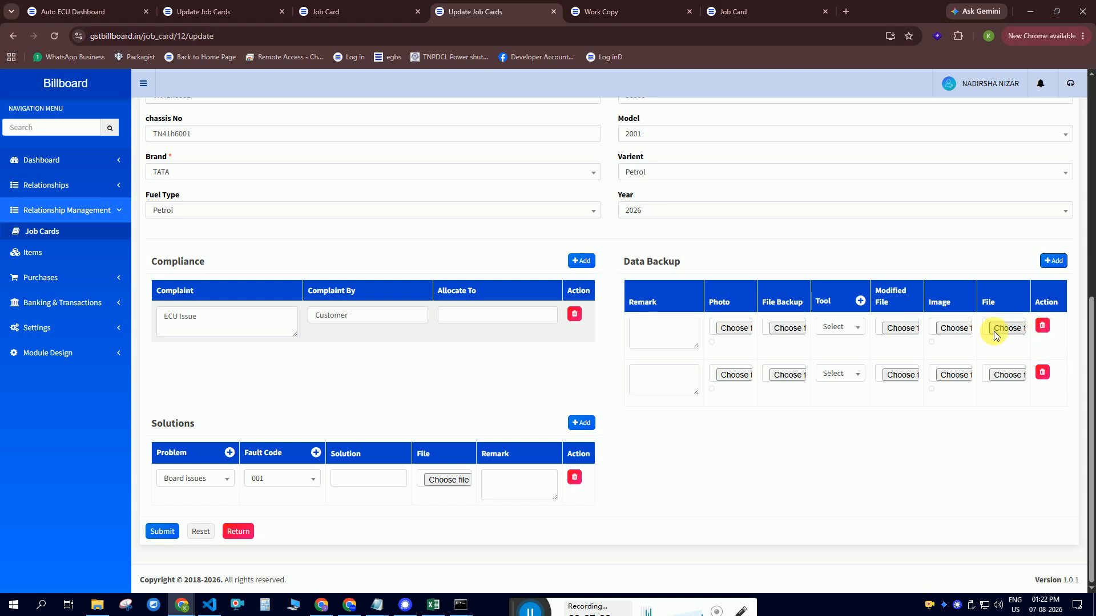
pyautogui.click(58, 12)
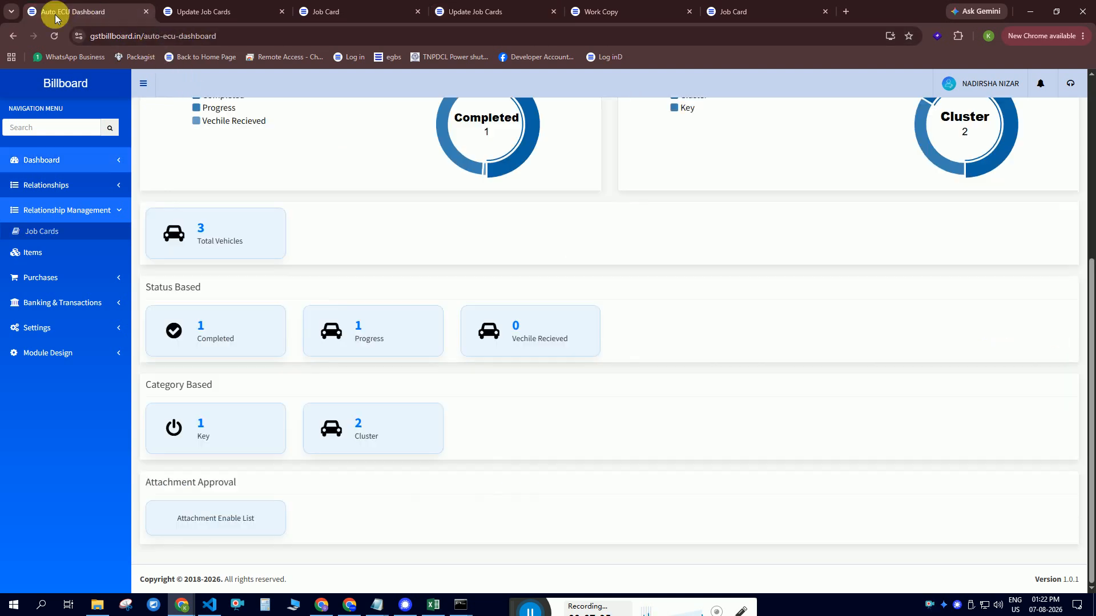
# Step: In the Attachment Enable List, enable the third (07/08/2026 customer) entry, then disable it again
pyautogui.click(249, 515)
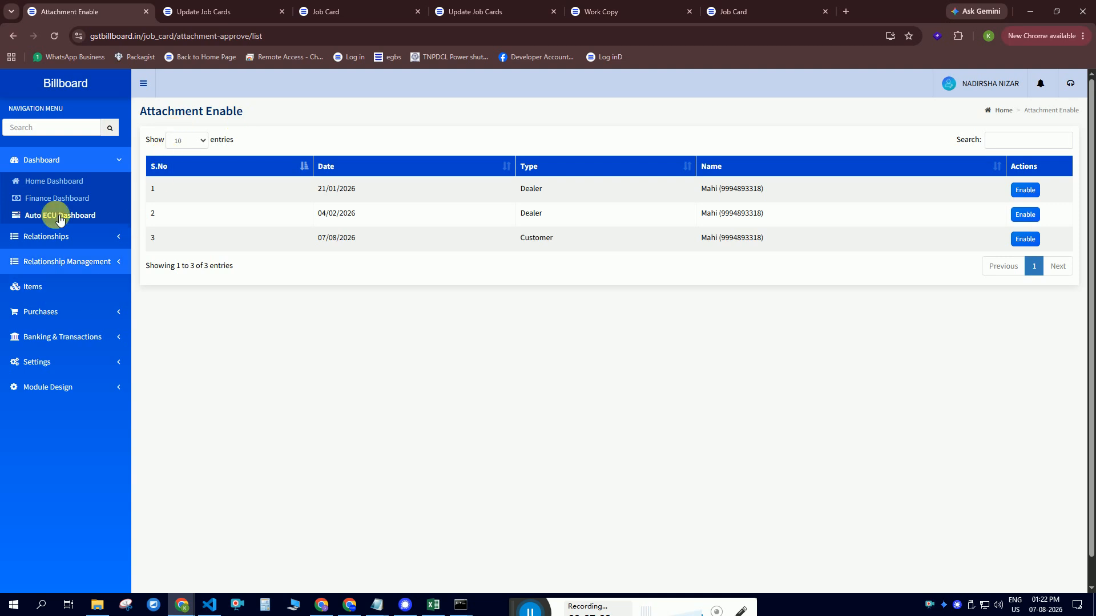
pyautogui.click(12, 37)
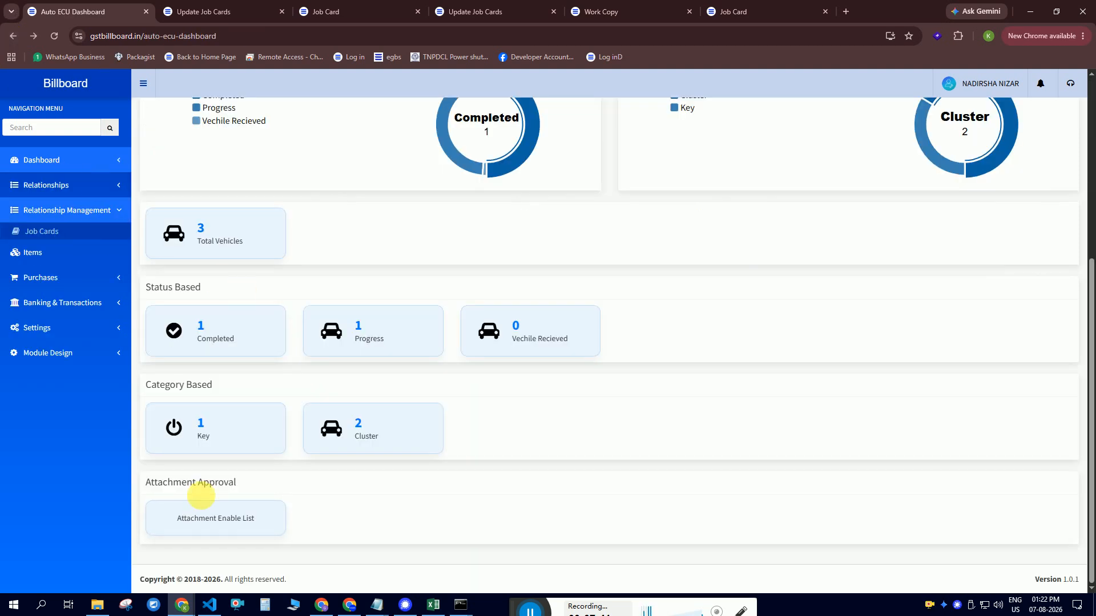
pyautogui.click(210, 522)
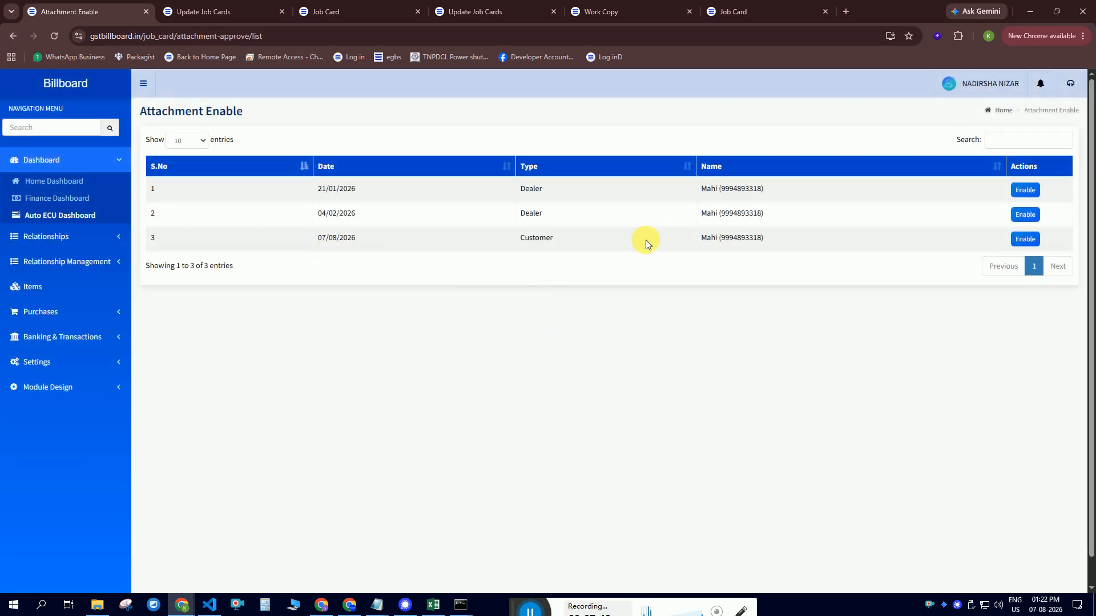
pyautogui.click(1025, 239)
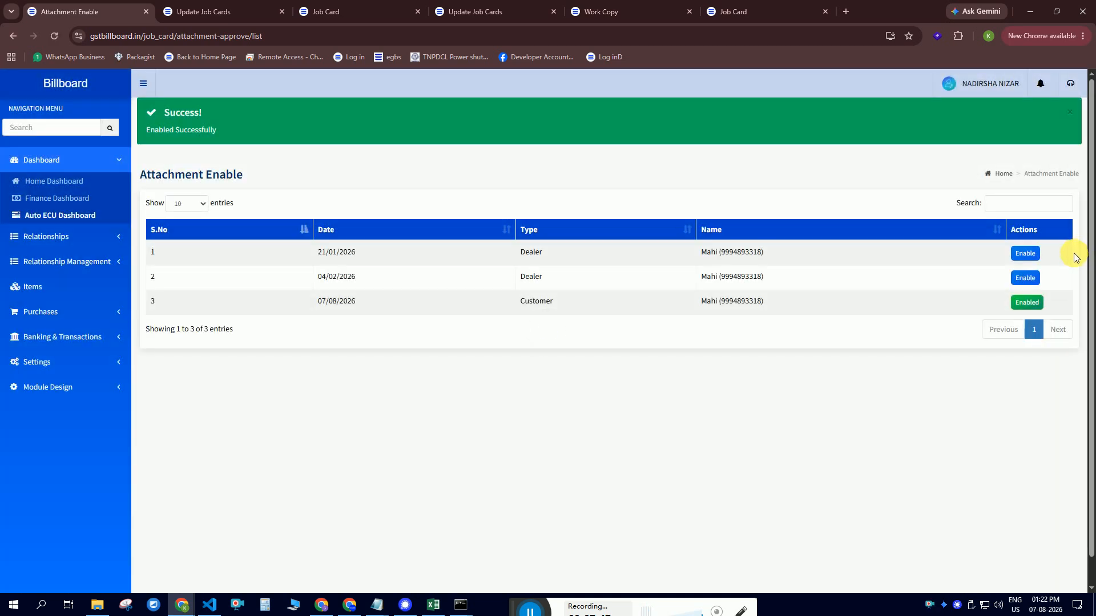
pyautogui.click(1033, 306)
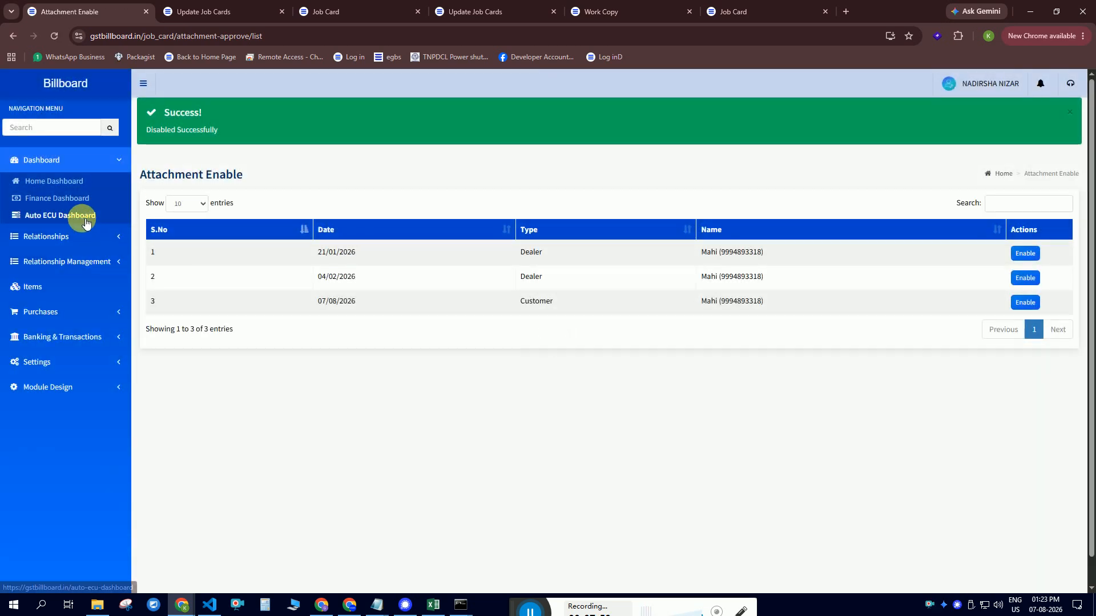
# Step: Mark the Sub category and V Inventory lines in the Untitled notes, then return to the printed job card
pyautogui.moveTo(368, 602)
pyautogui.click(427, 561)
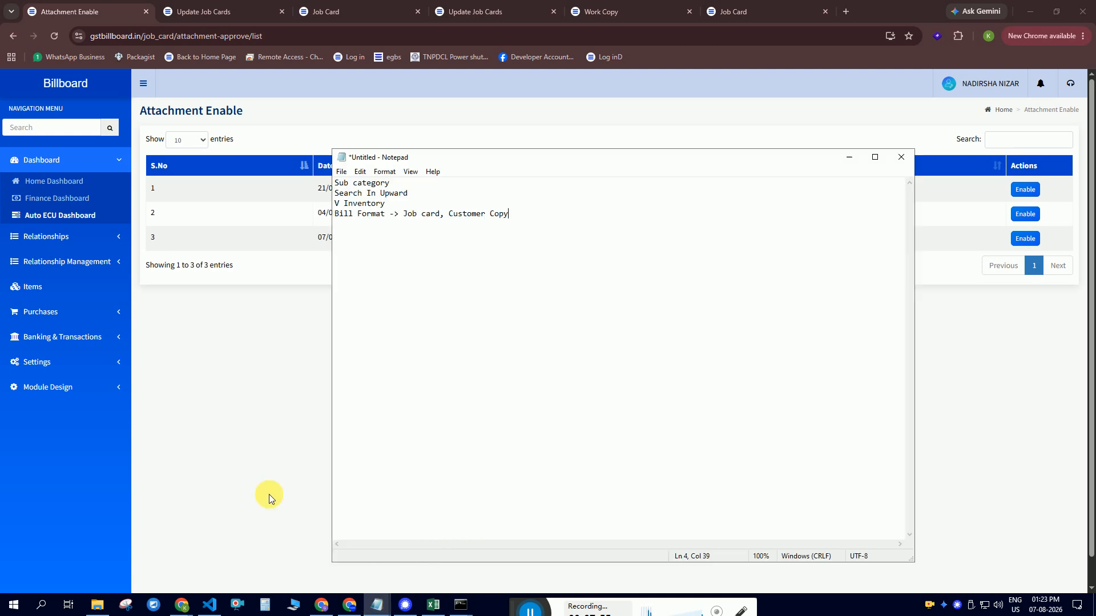
pyautogui.moveTo(391, 187); pyautogui.dragTo(296, 193)
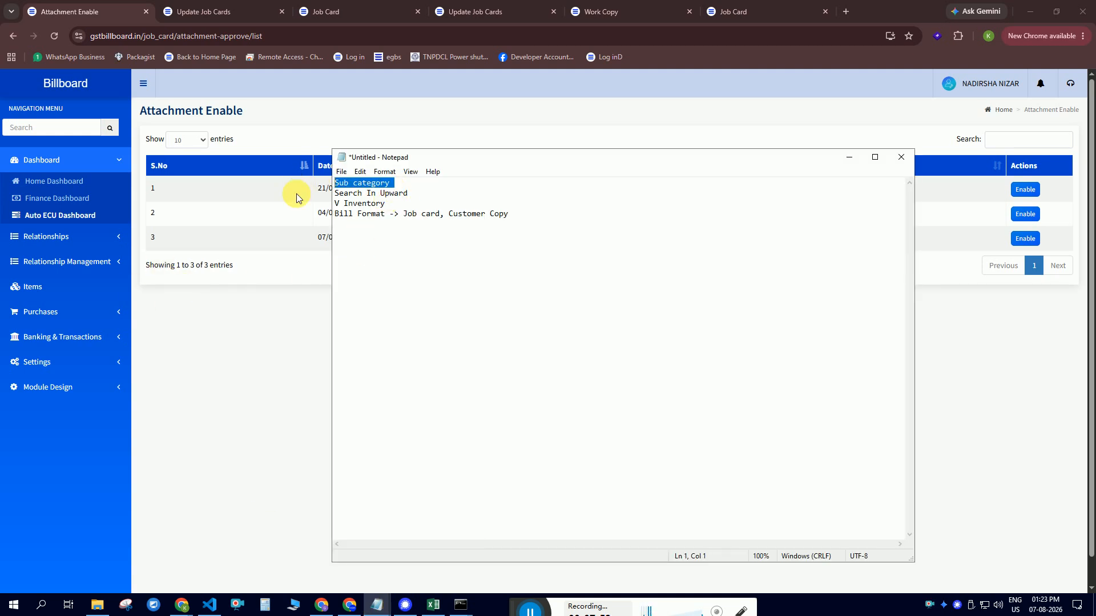
pyautogui.click(425, 197)
pyautogui.moveTo(426, 198); pyautogui.dragTo(317, 197)
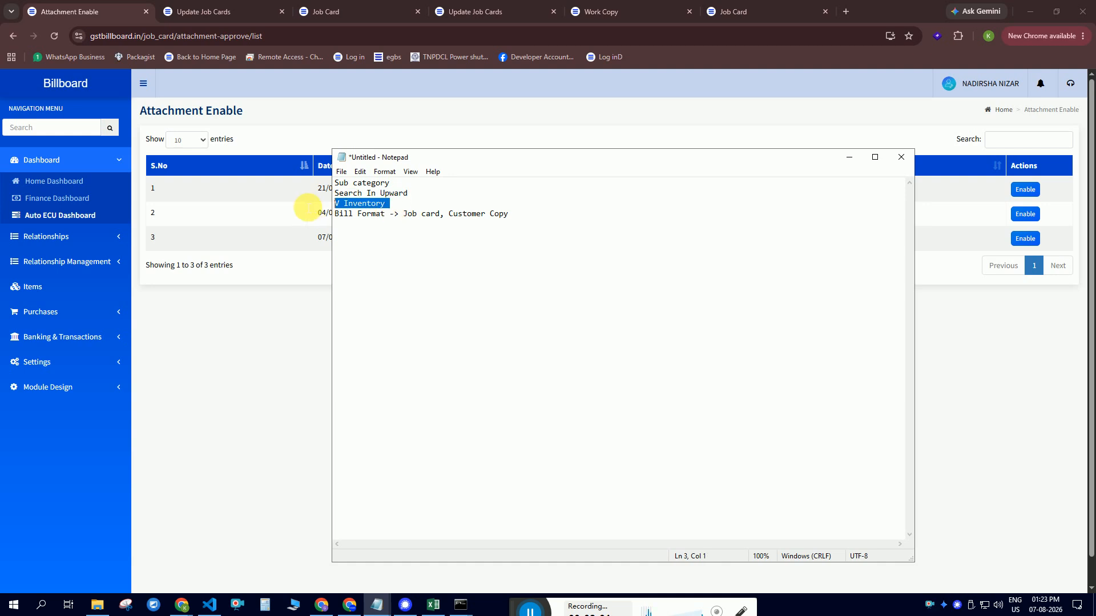
pyautogui.click(220, 348)
pyautogui.click(322, 12)
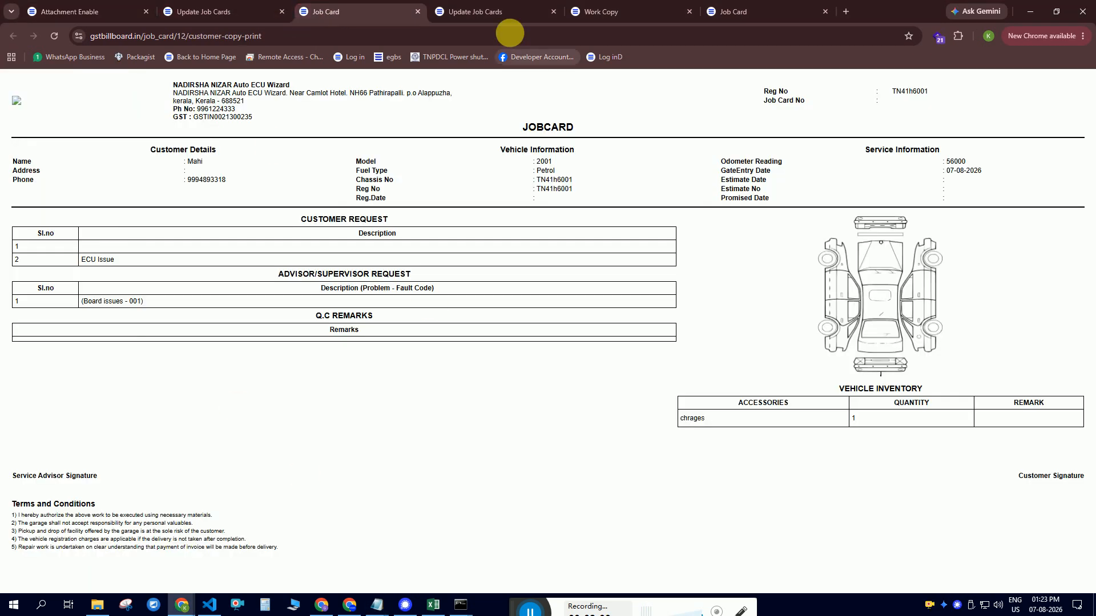
# Step: Show the Vehicle Inventory section of job card 12's update form, then bring the Untitled notes forward
pyautogui.click(481, 11)
pyautogui.scroll(4, 301, 340)
pyautogui.scroll(-2, 548, 416)
pyautogui.scroll(2, 548, 419)
pyautogui.moveTo(150, 175); pyautogui.dragTo(254, 176)
pyautogui.click(377, 605)
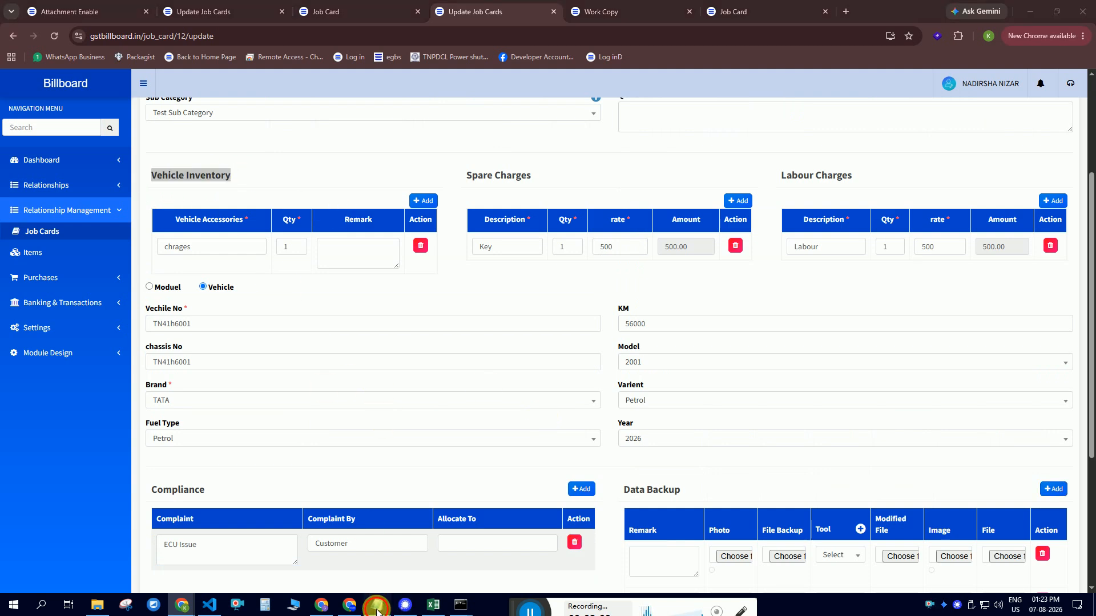
pyautogui.click(427, 572)
pyautogui.click(391, 216)
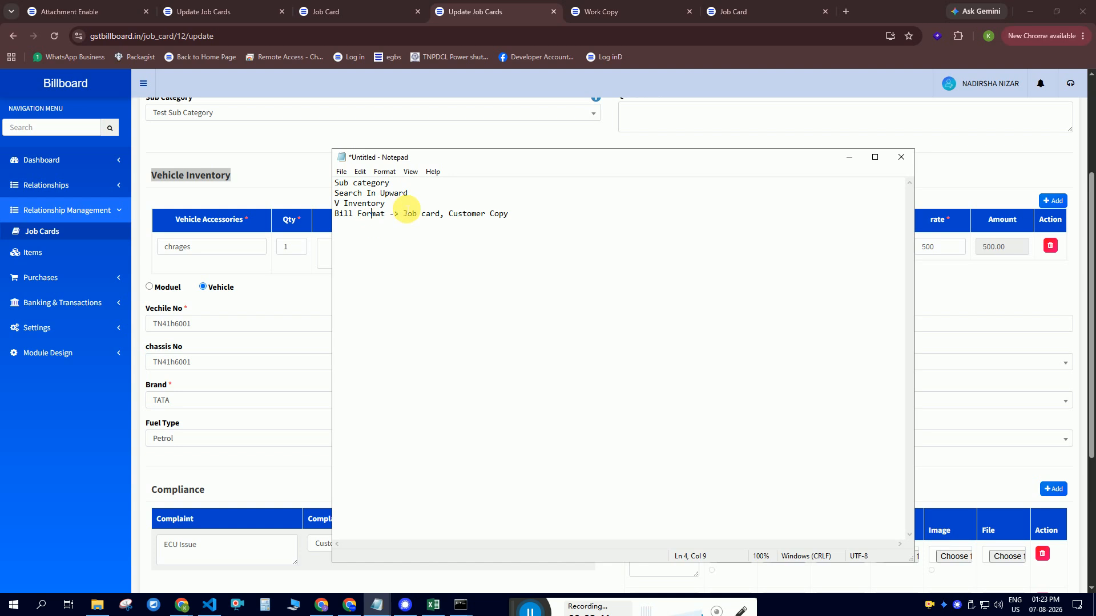
pyautogui.click(455, 226)
pyautogui.moveTo(347, 216); pyautogui.dragTo(464, 215)
pyautogui.click(531, 217)
pyautogui.click(1007, 168)
pyautogui.scroll(3, 970, 169)
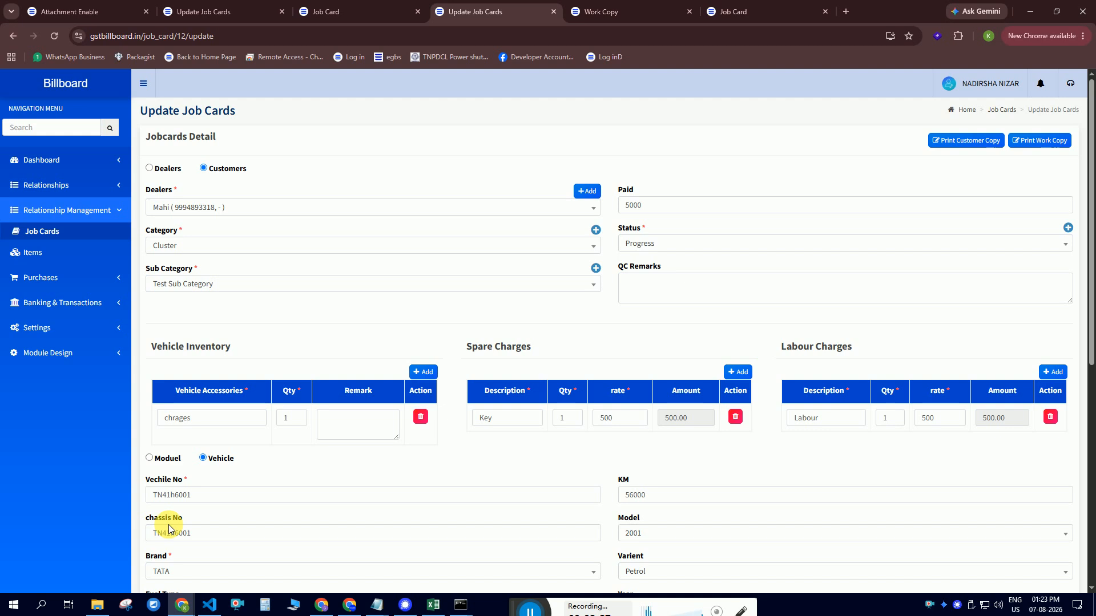
pyautogui.click(377, 605)
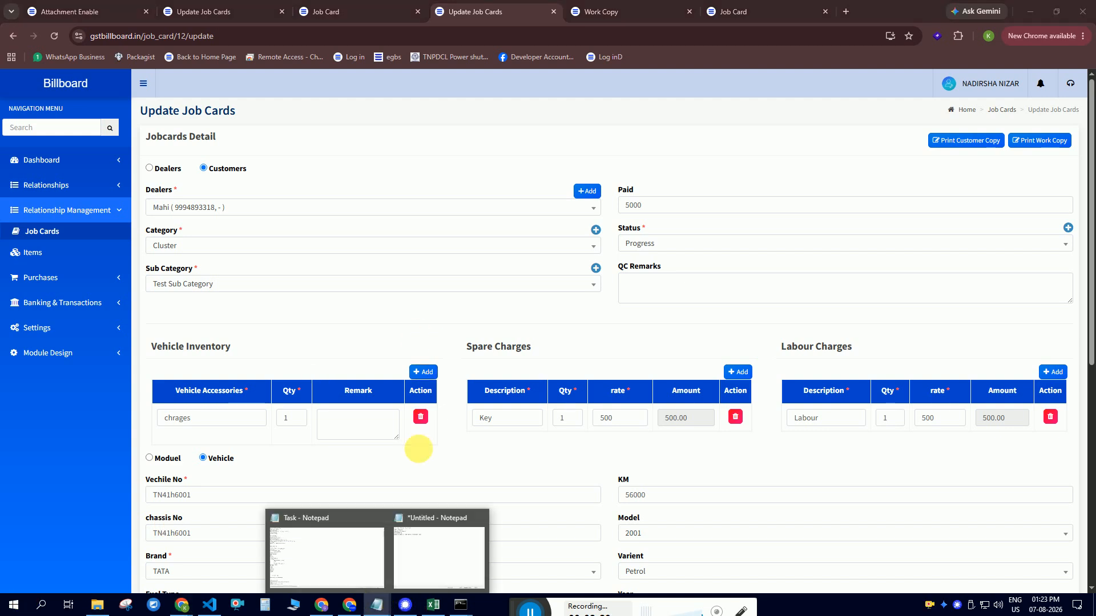
pyautogui.click(439, 554)
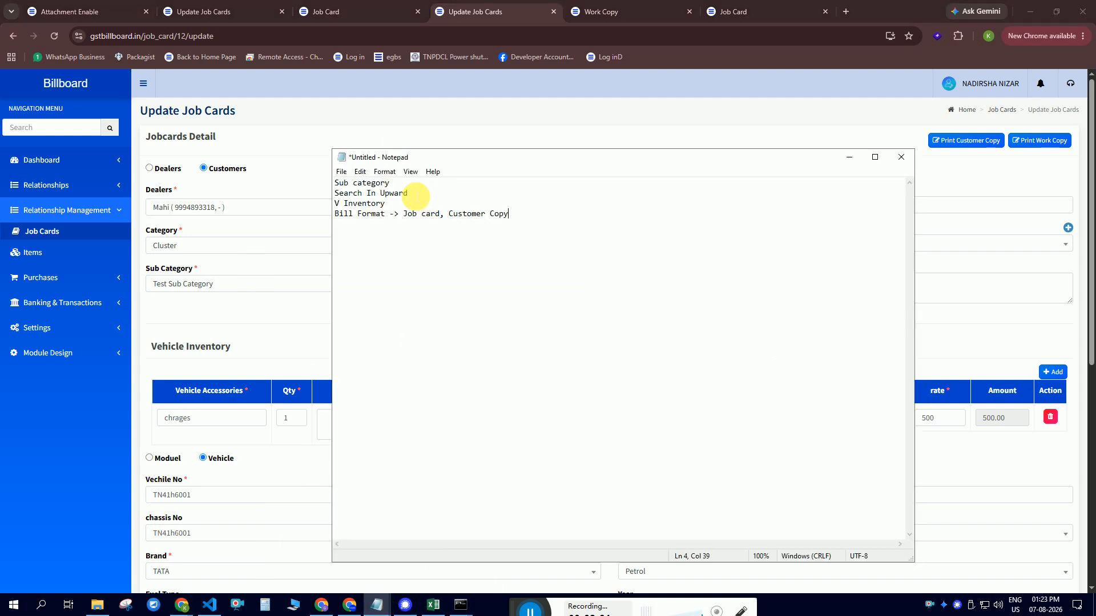